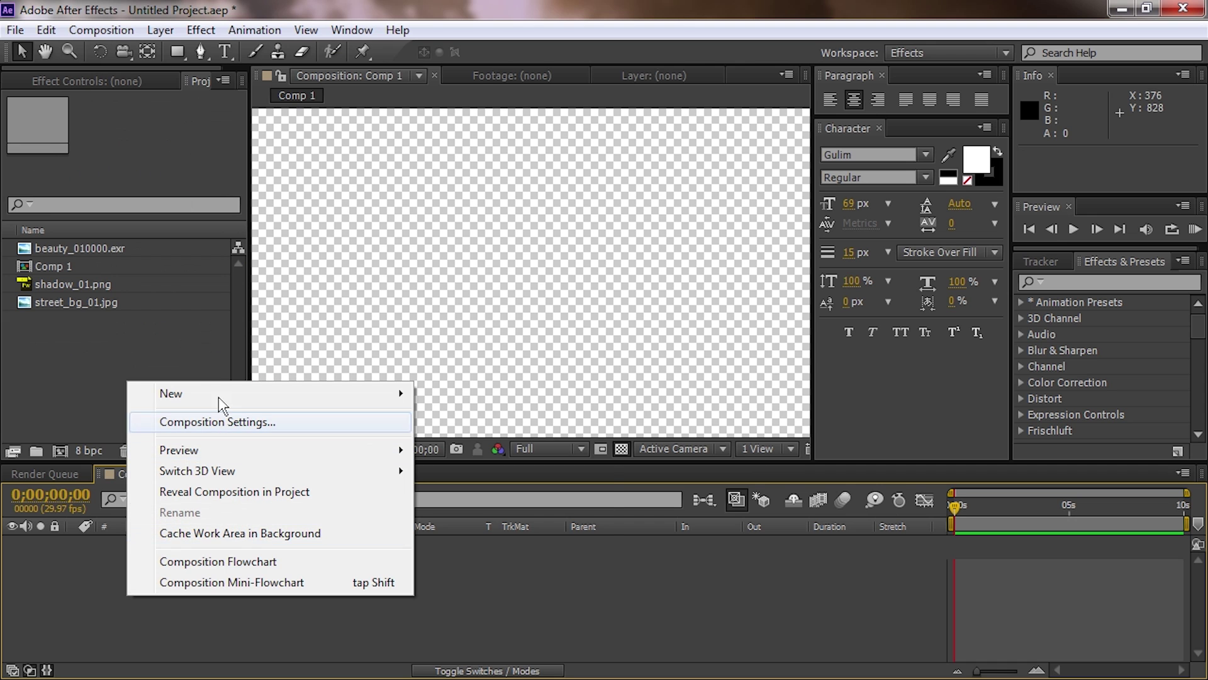
Step: Create a green solid, then a pure red solid above it in Comp 1
mouse_move(227, 399)
left_click(488, 440)
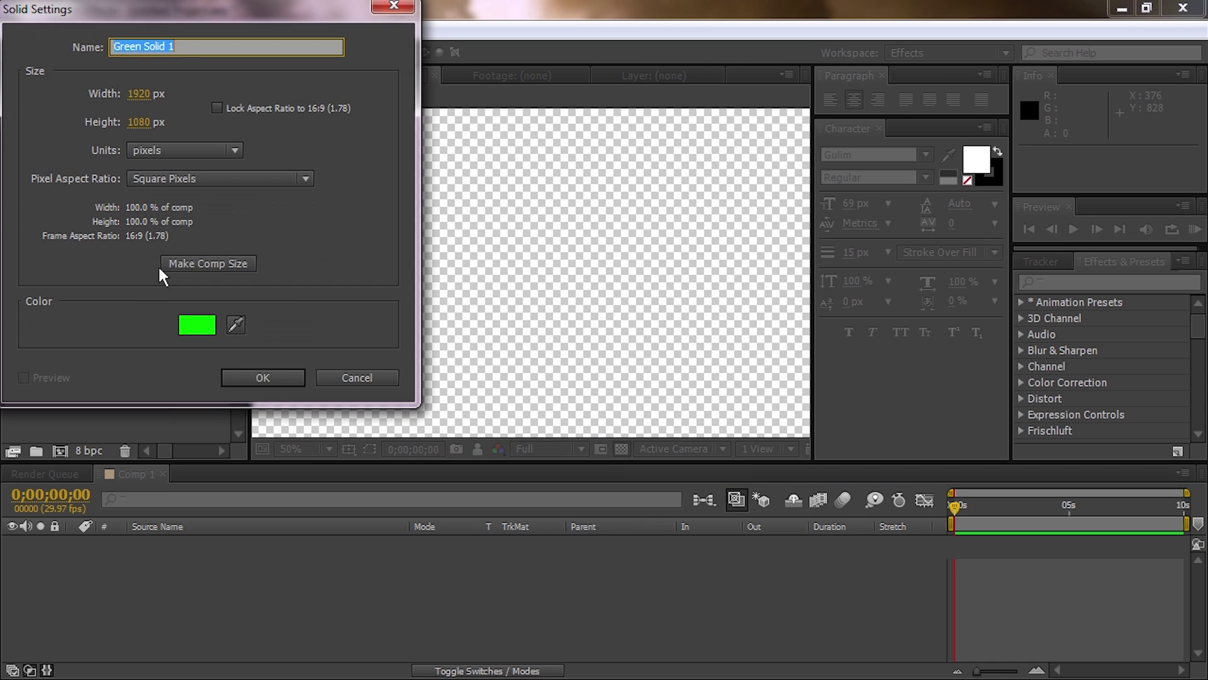
left_click(263, 376)
key("ctrl+shift+y")
left_click(199, 326)
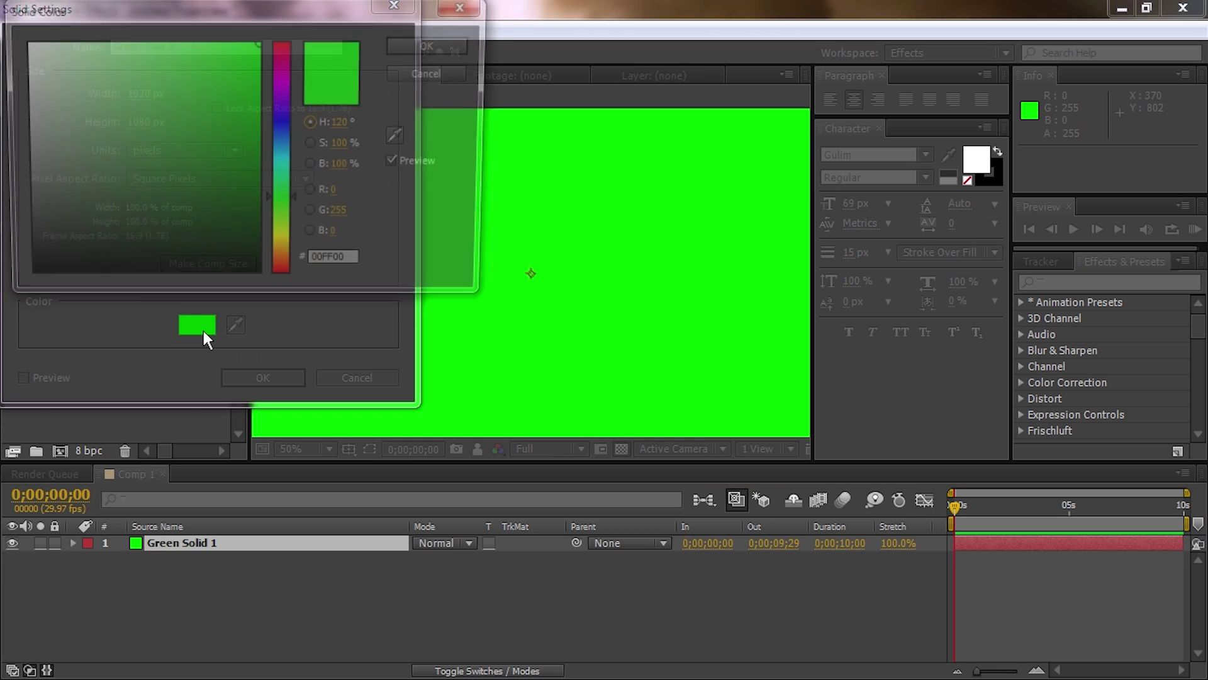
left_click(283, 41)
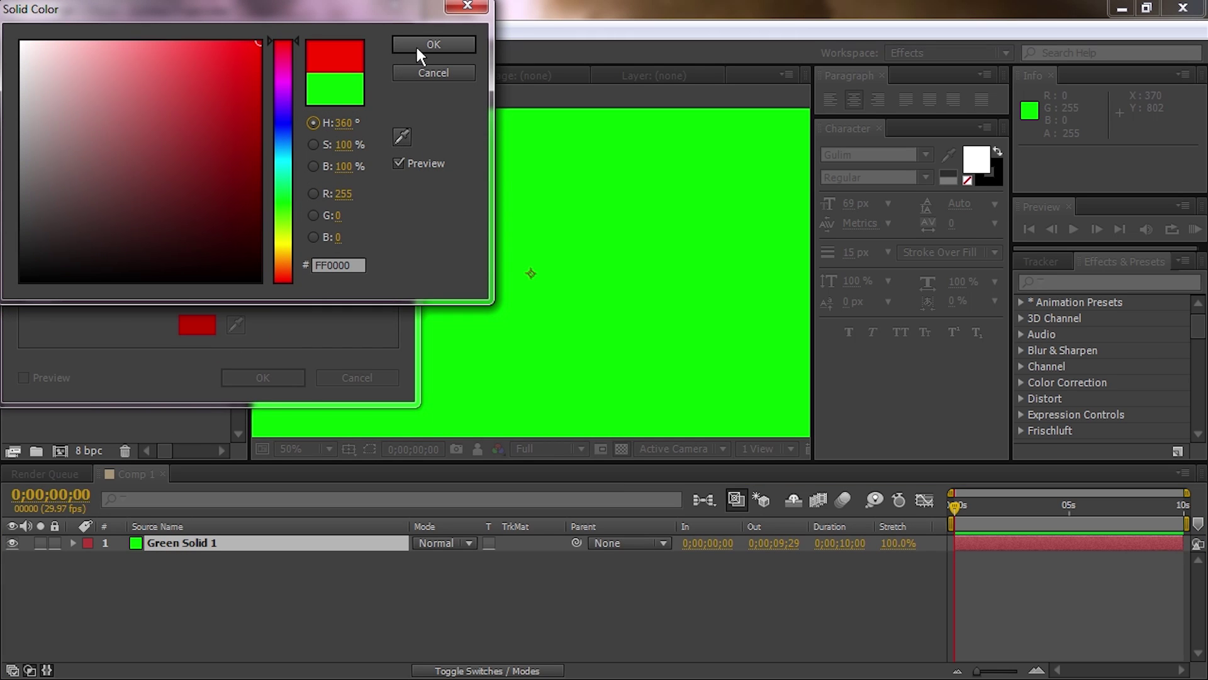
left_click(416, 44)
left_click(264, 377)
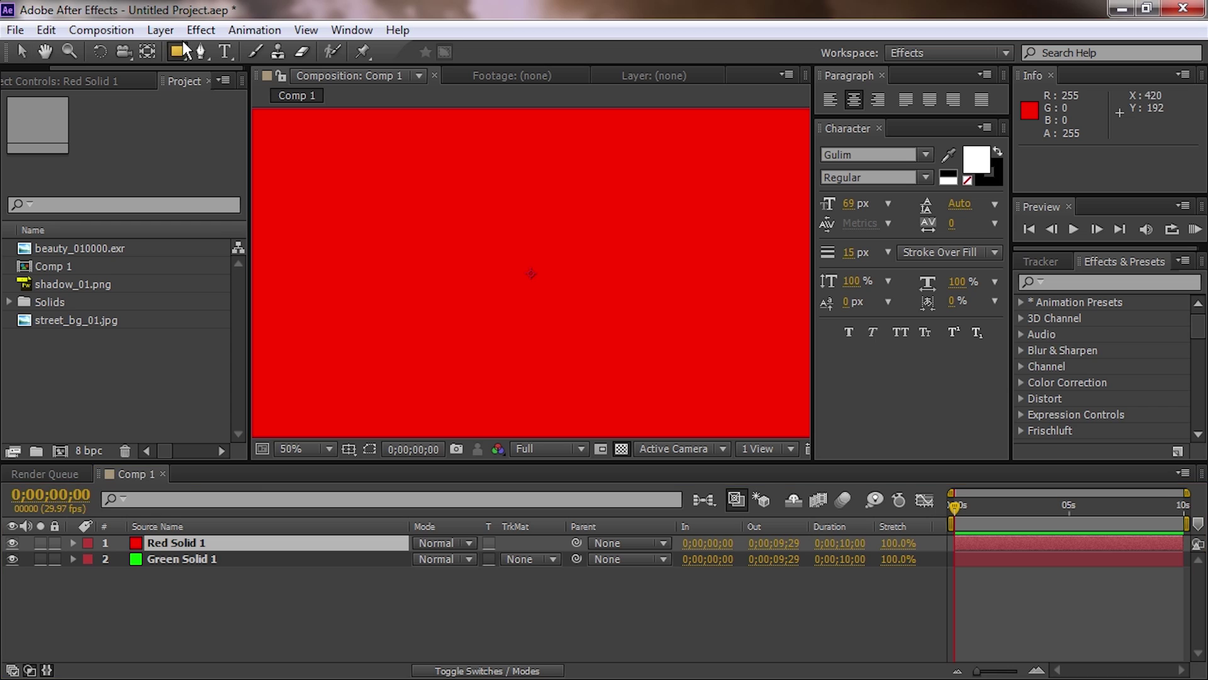
Step: Draw a rectangle mask on Red Solid 1 and set its Mask Feather to 500 pixels
scroll(531, 273, "down", 4)
left_click_drag(526, 179, 704, 401)
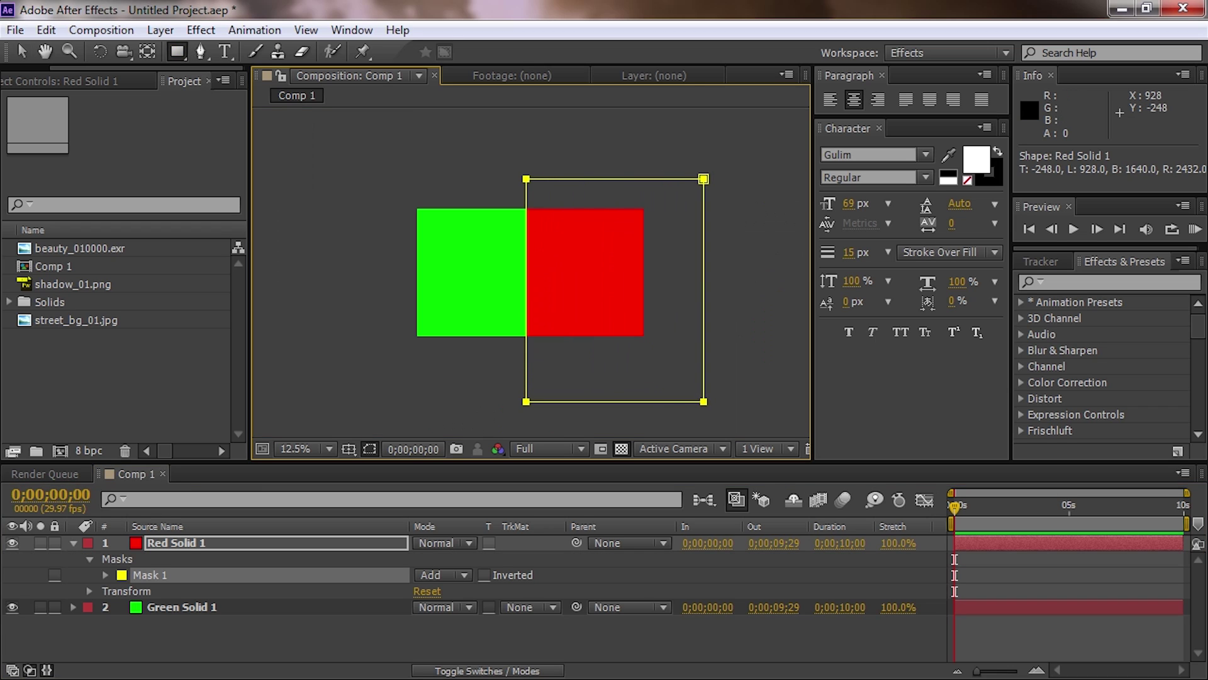
key("f")
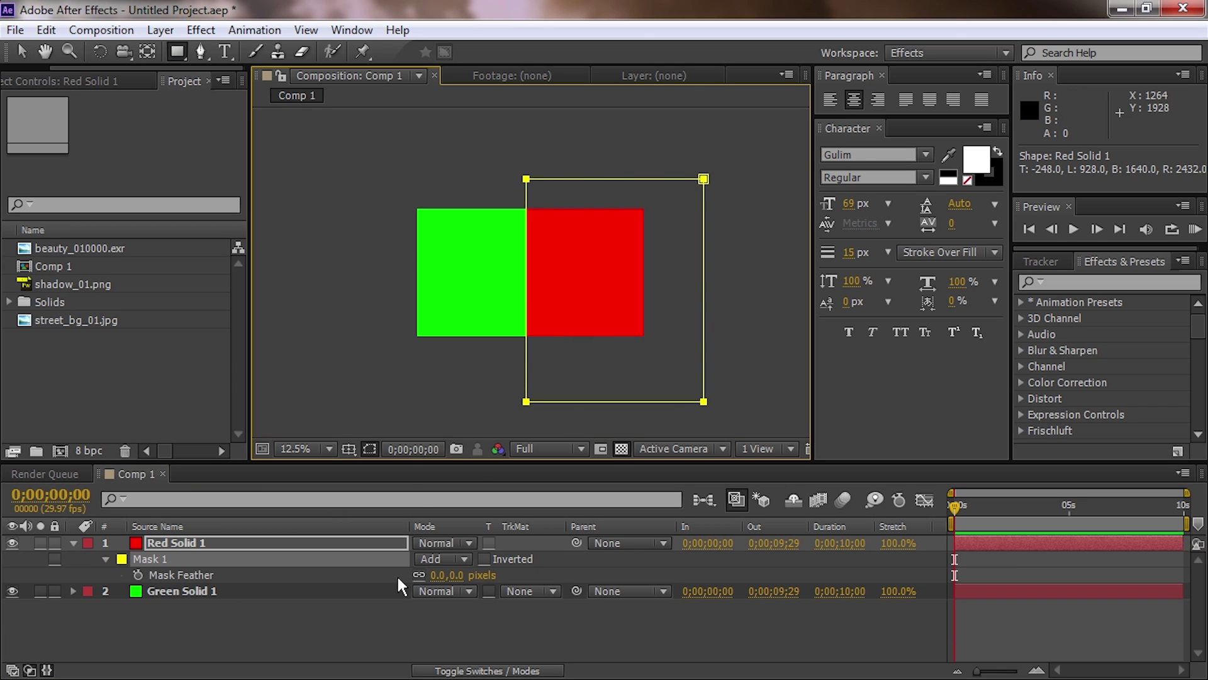
left_click(457, 575)
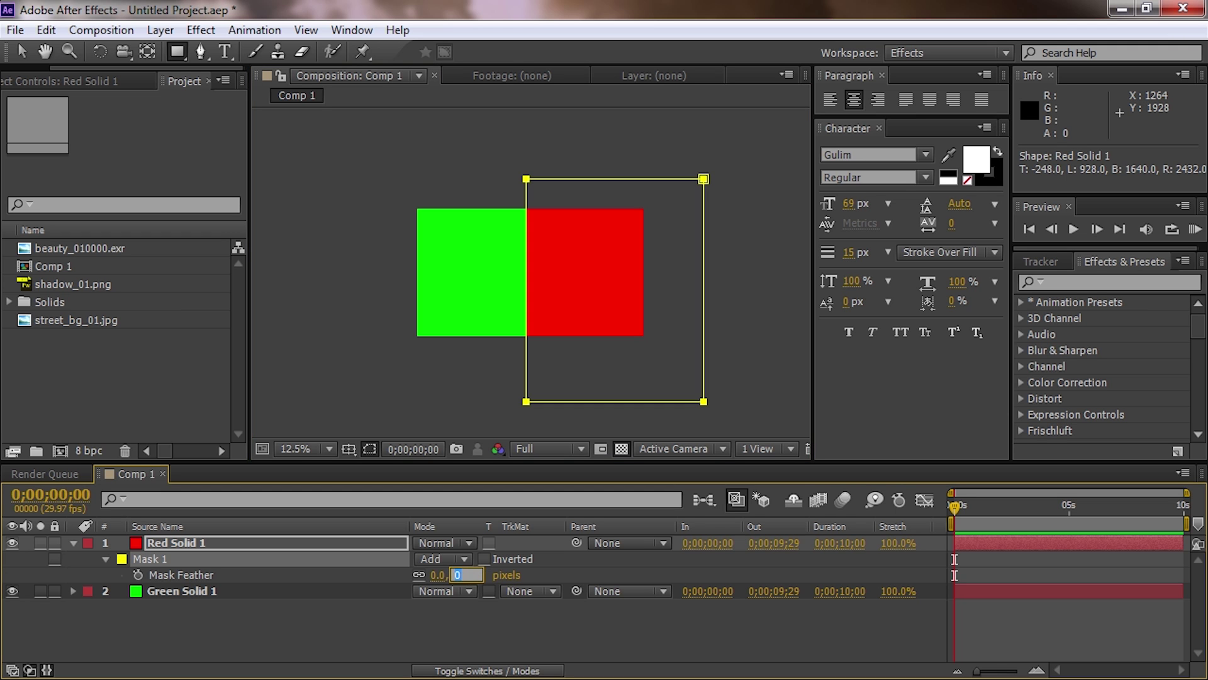
type("500")
key("Return")
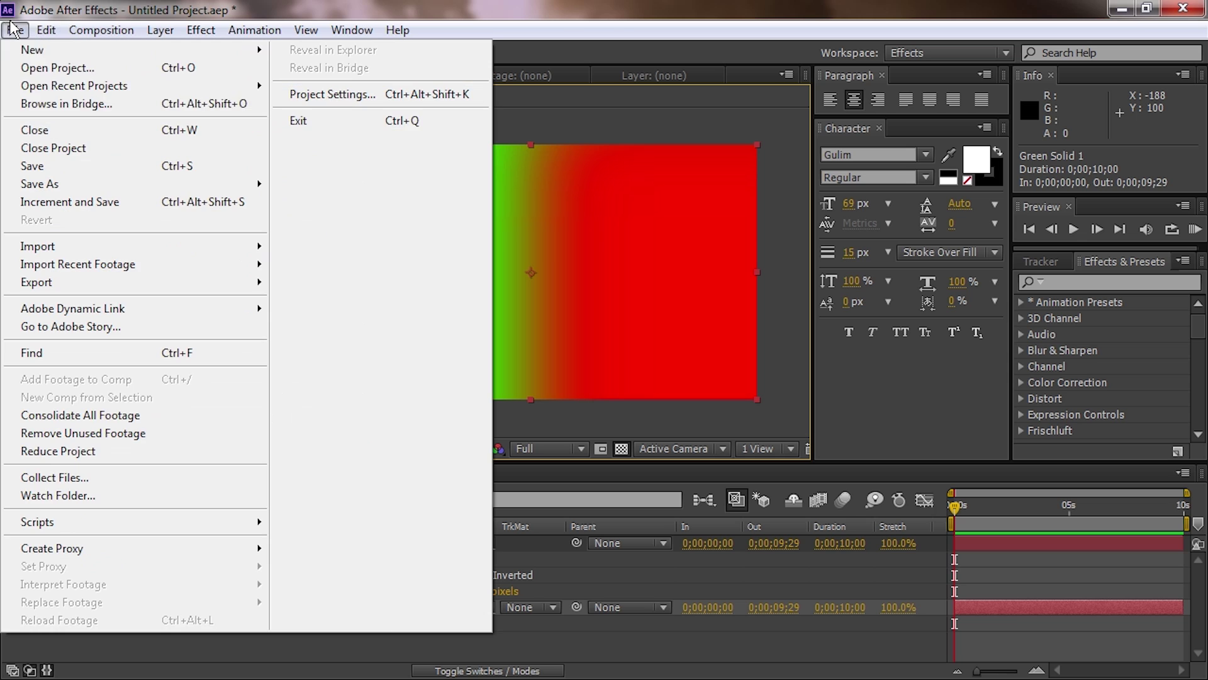
Step: Set the project to 32 bits per channel with a linearized sRGB IEC61966-2.1 working space
left_click(334, 96)
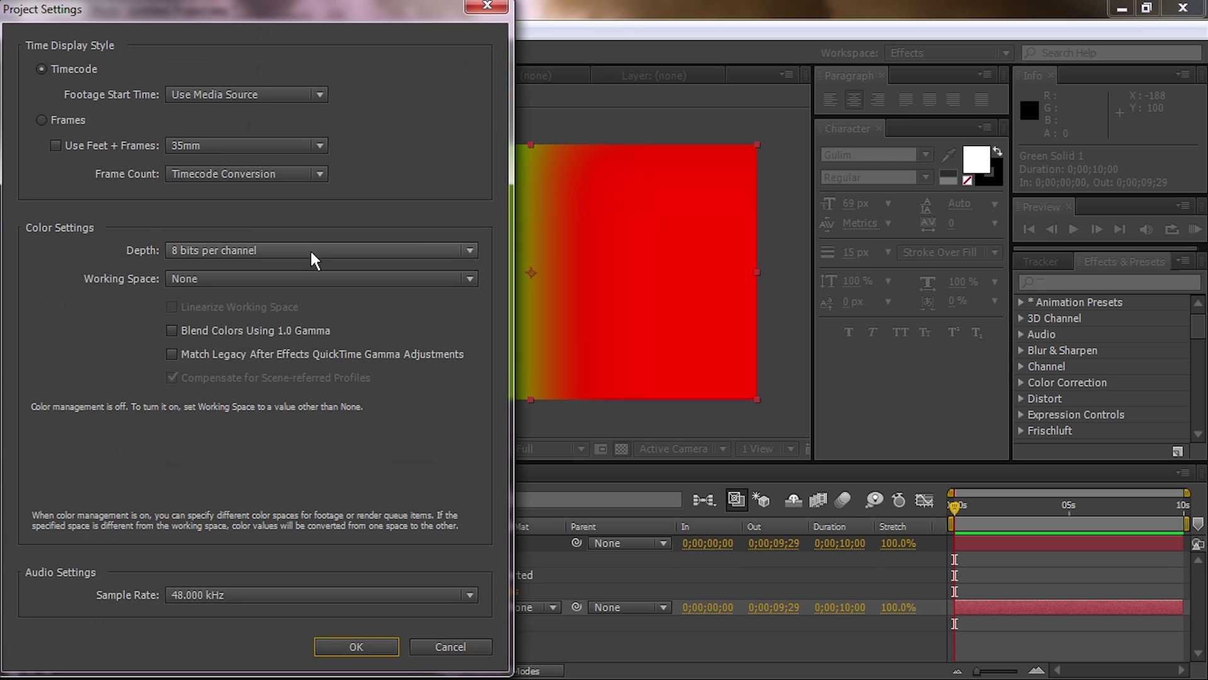
left_click(237, 251)
left_click(232, 315)
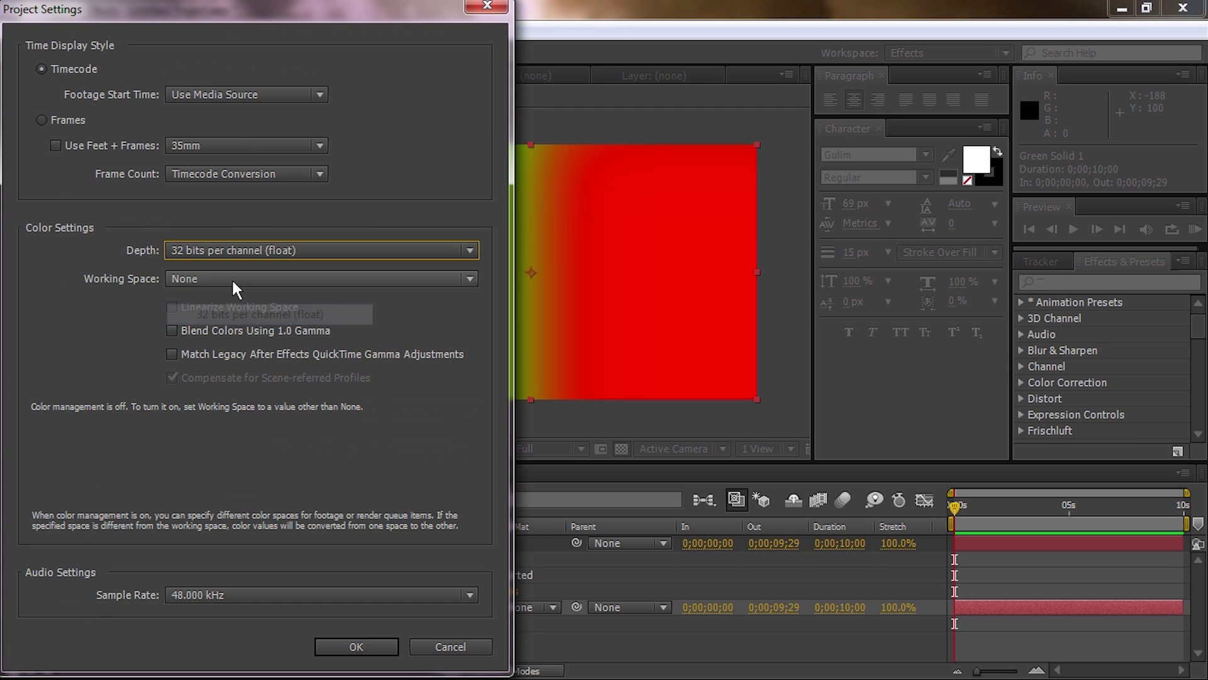
left_click(237, 281)
left_click(573, 307)
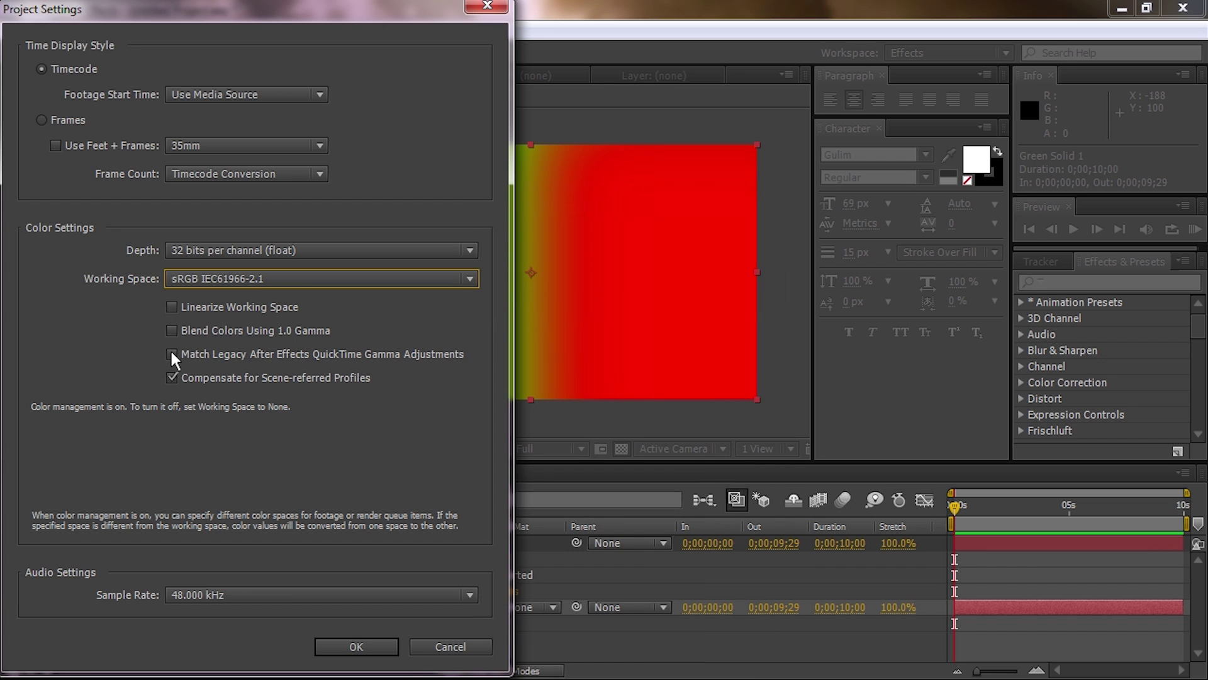
left_click(171, 307)
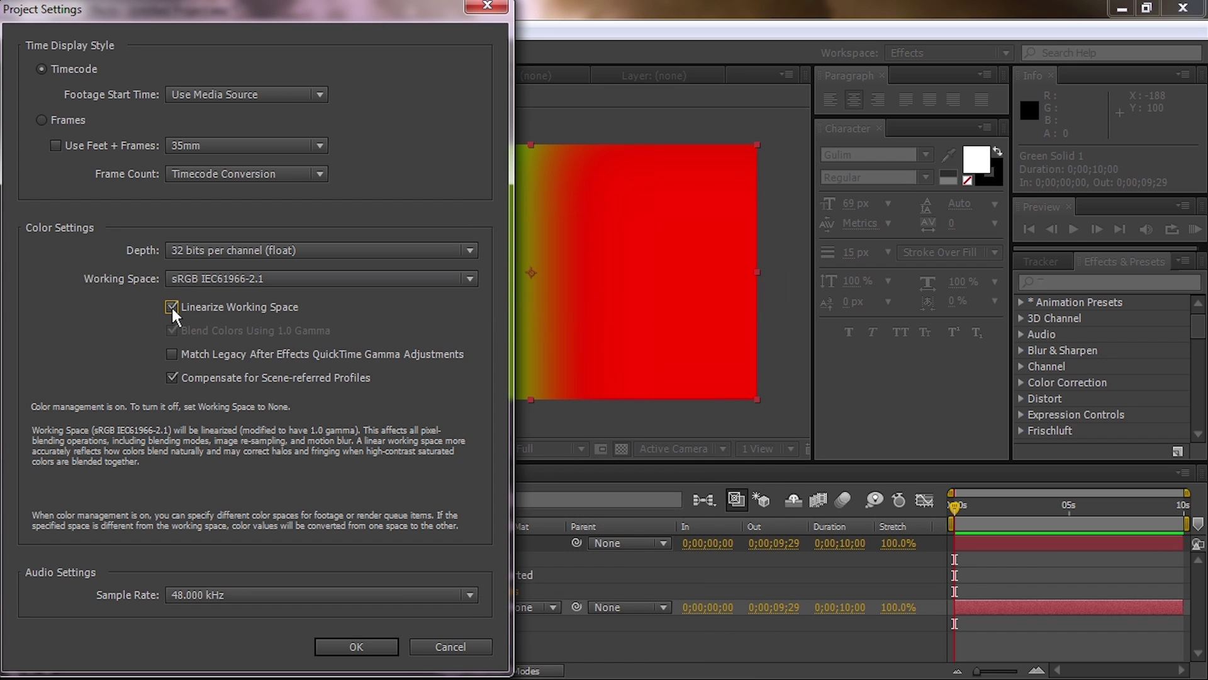
left_click(330, 647)
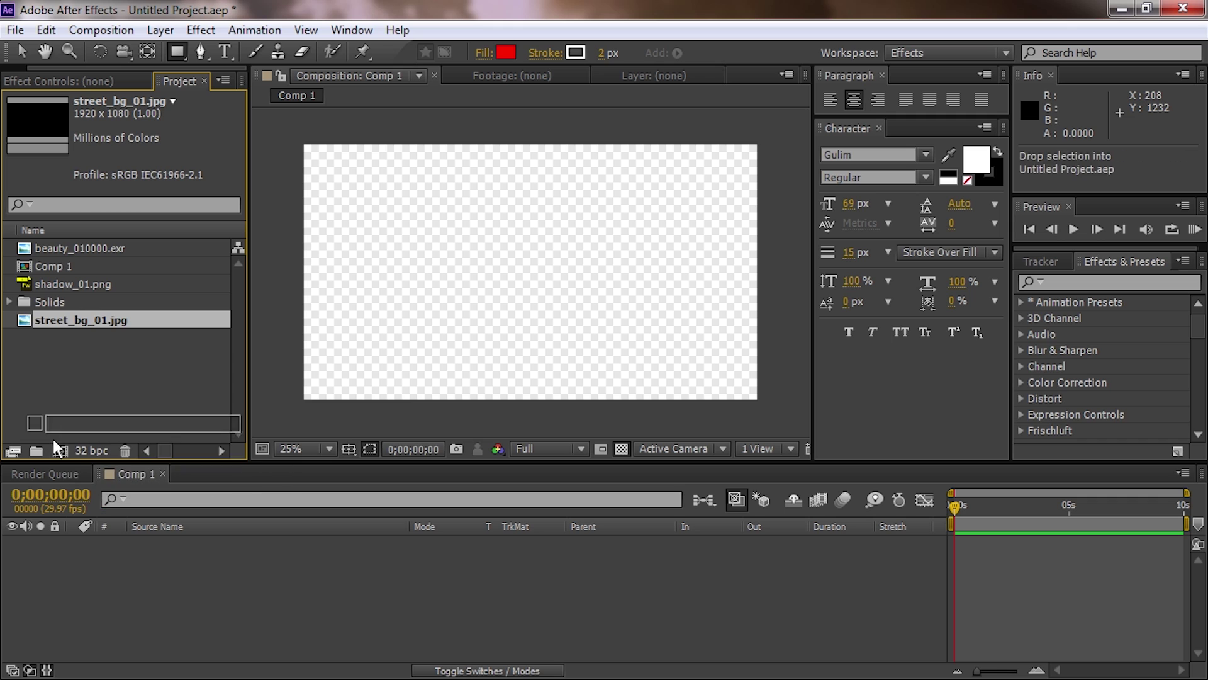
Step: Make a street_bg_01 comp from the photo, add beauty_010000.exr and shadow_01.png, and scale them to 300%
left_click_drag(63, 454, 63, 455)
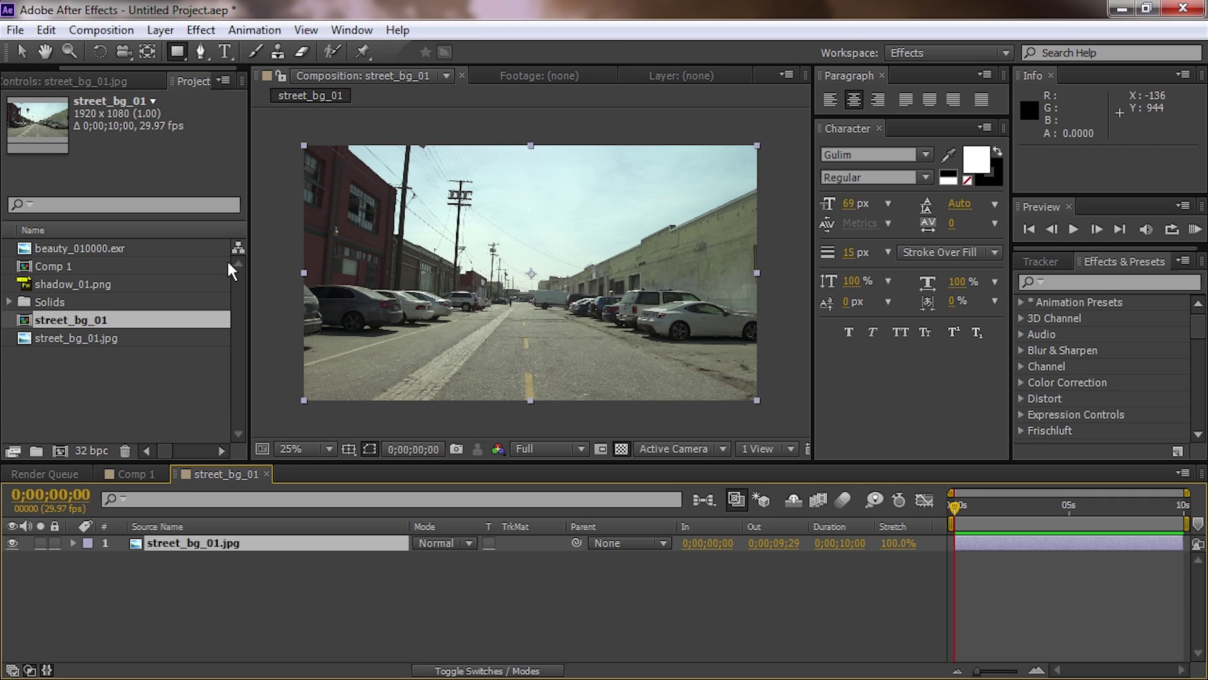
left_click_drag(51, 250, 119, 539)
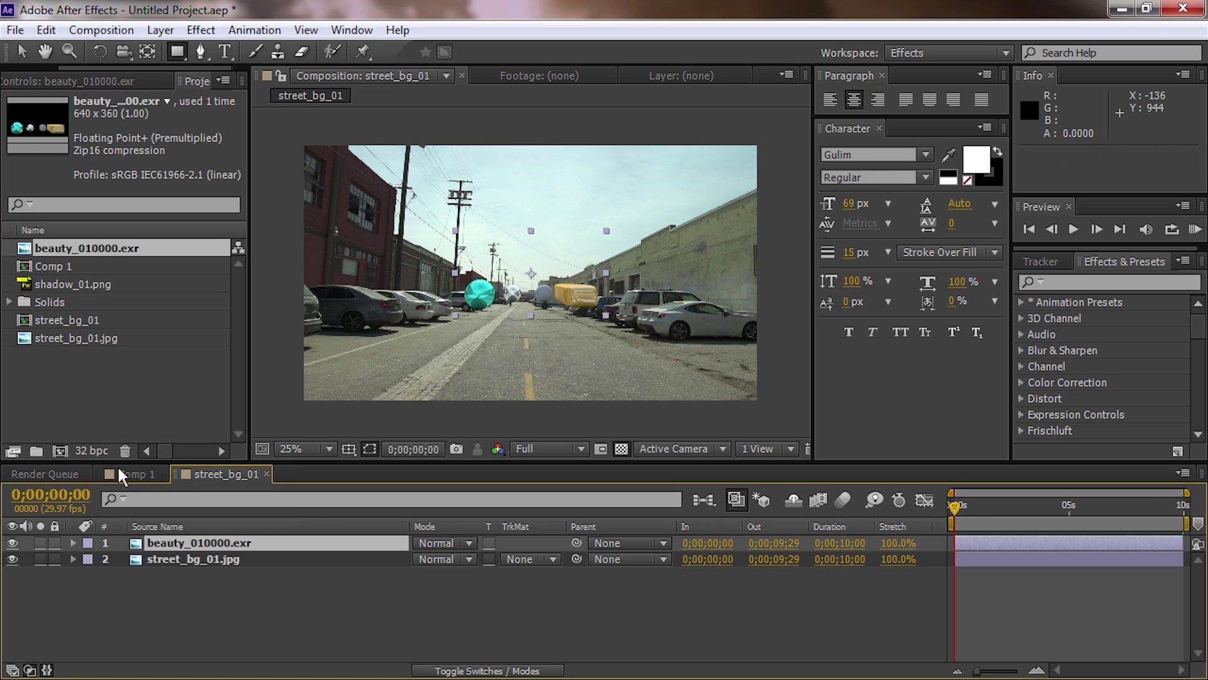
left_click_drag(47, 291, 132, 552)
left_click(167, 542)
key("s")
left_click(475, 559)
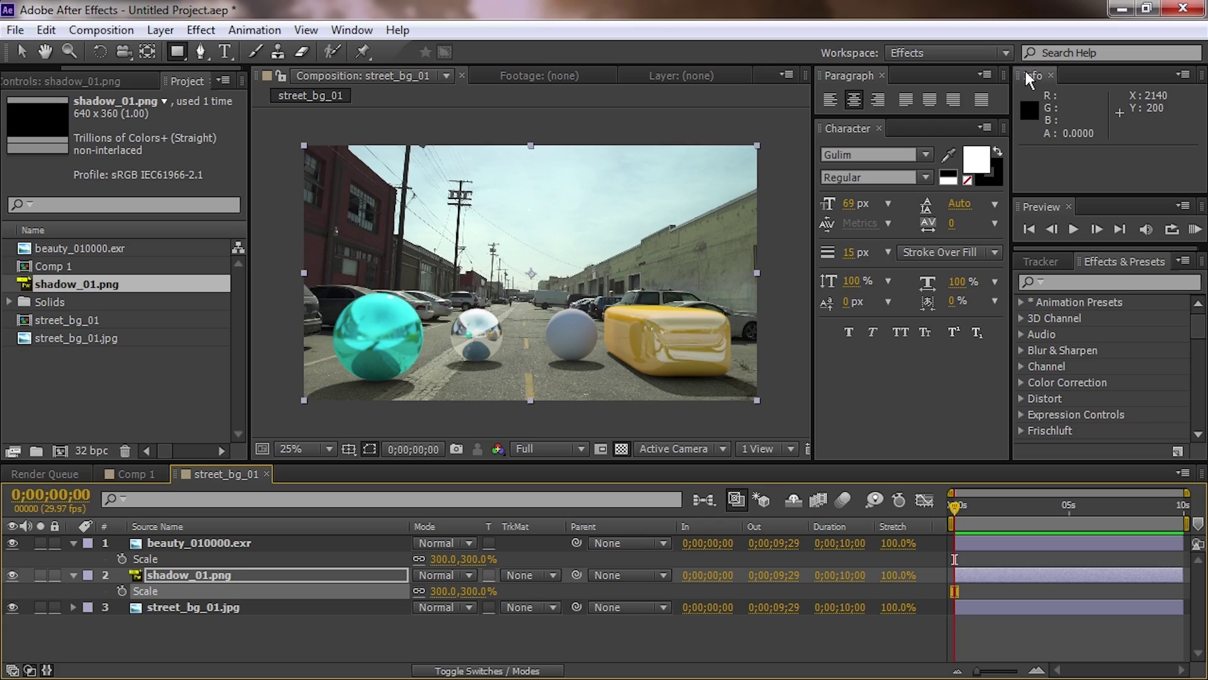
Step: Switch the Info panel colour readouts to HSB
right_click(1031, 80)
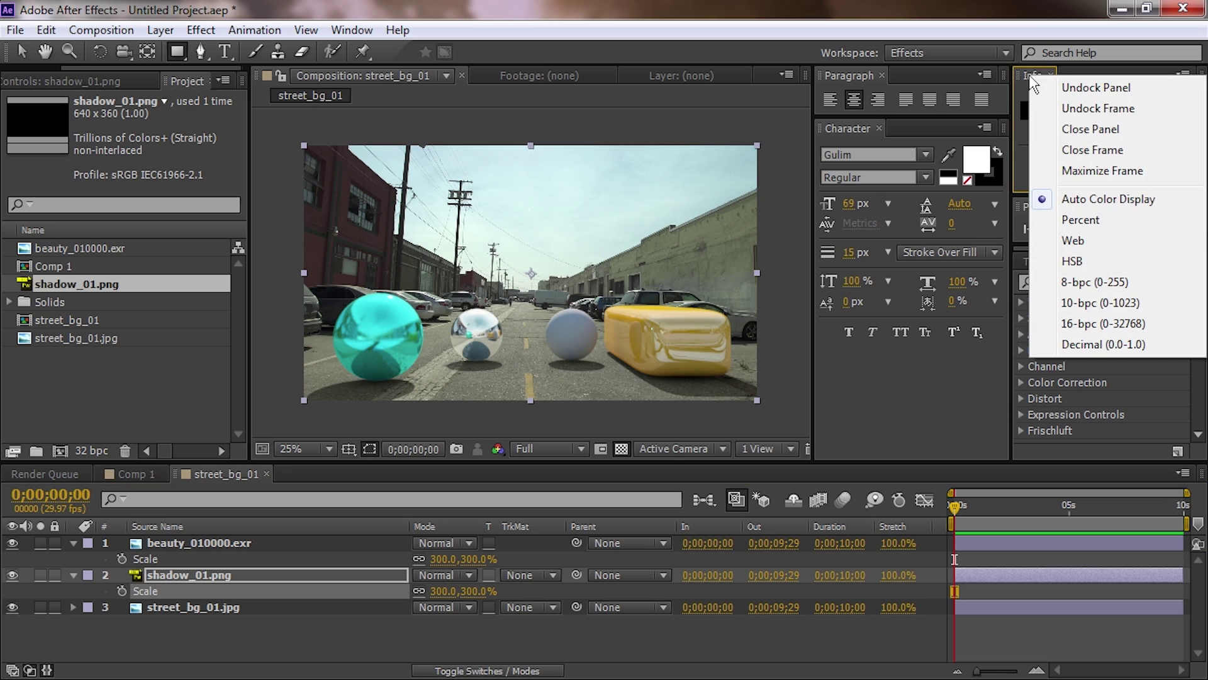
left_click(1107, 261)
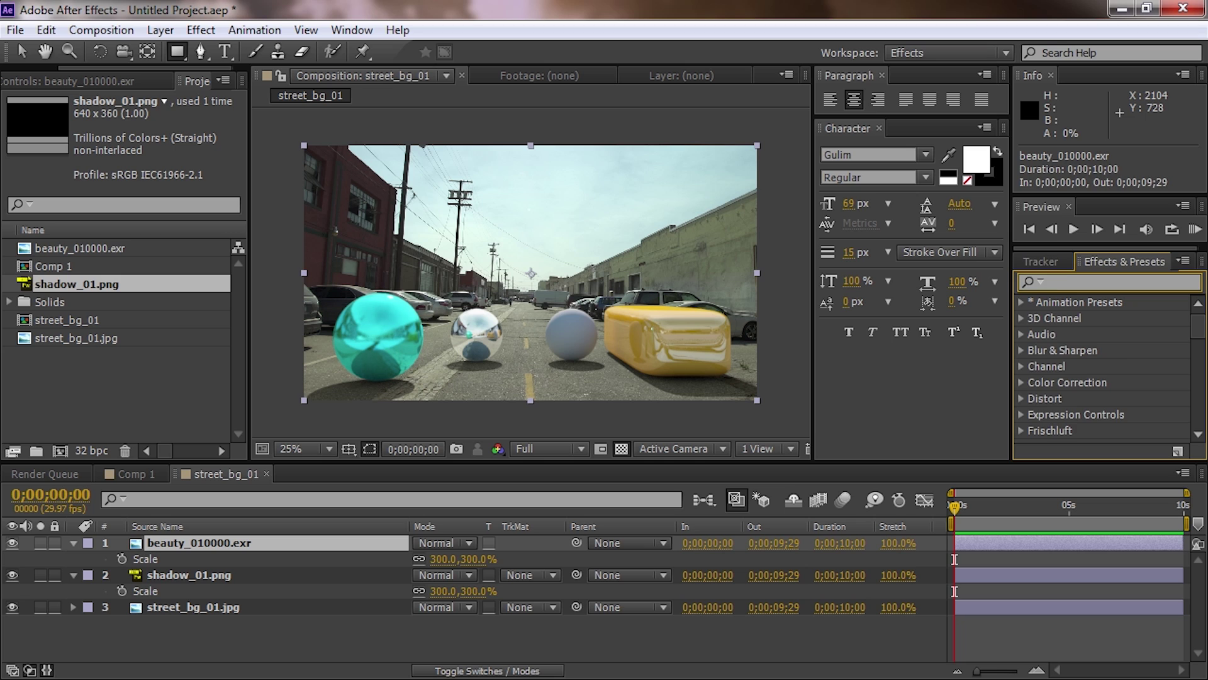
Step: Apply Levels to beauty_010000.exr with gamma 0.71, output white 0.9294 and slightly raised output black
type("levels")
left_click_drag(1078, 399, 175, 542)
left_click_drag(172, 218, 199, 240)
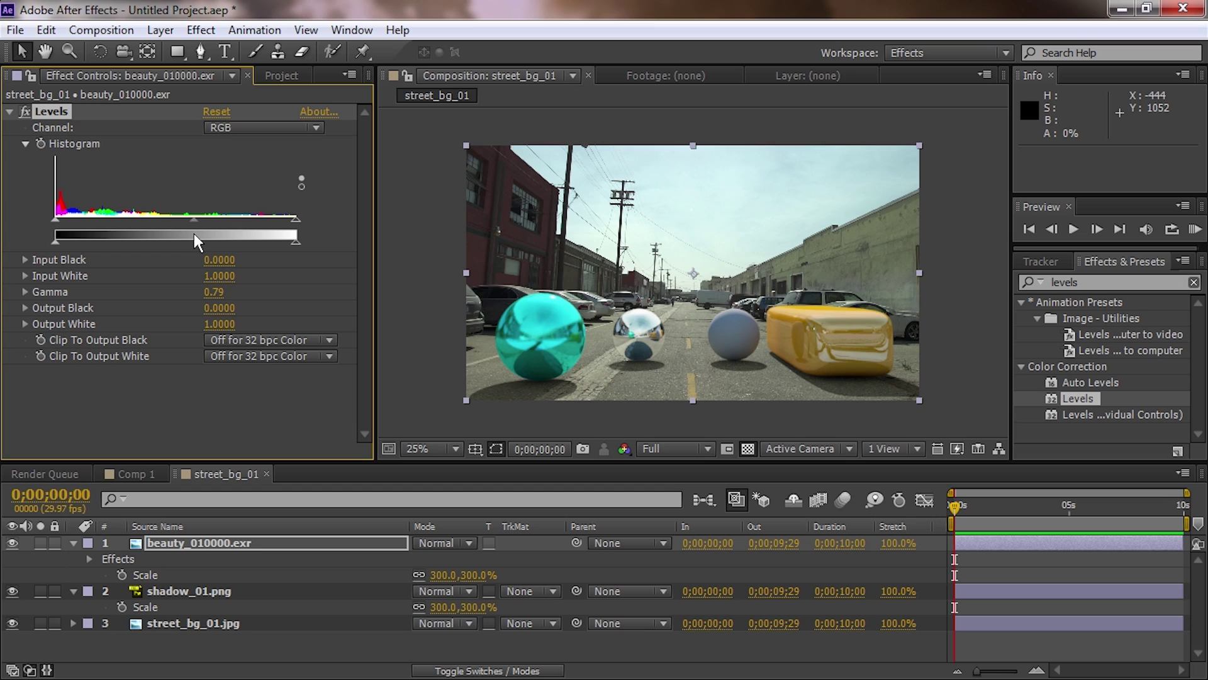
left_click_drag(195, 234, 200, 235)
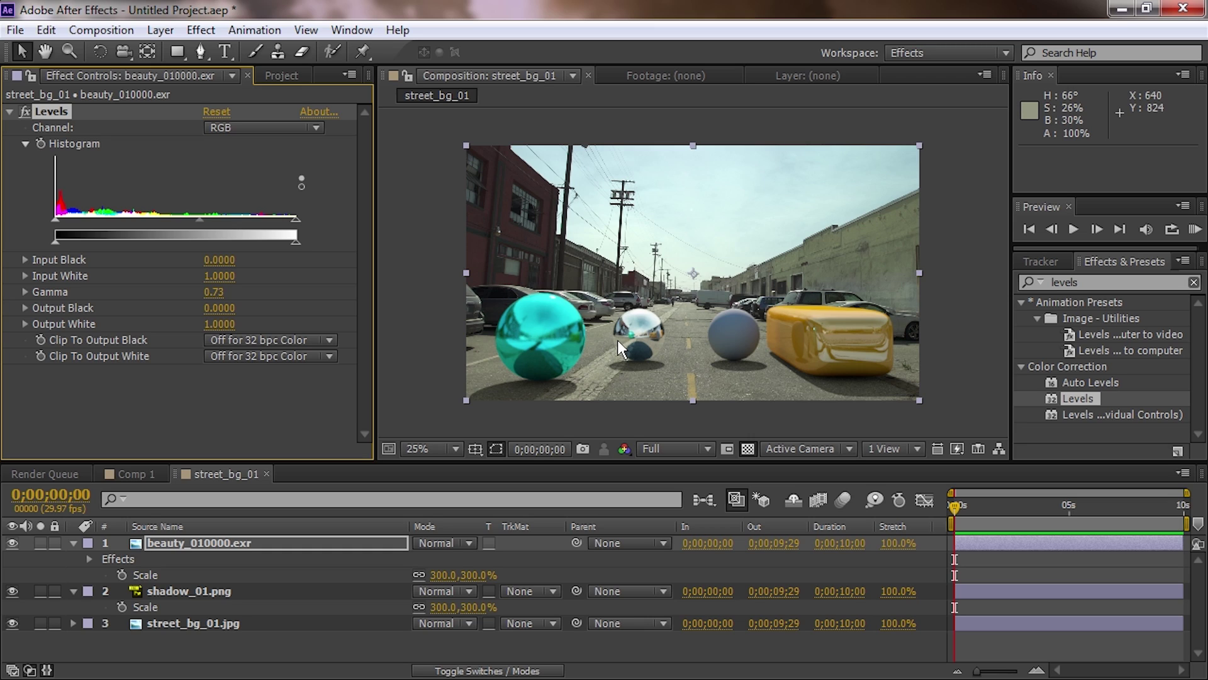
key("ctrl+z")
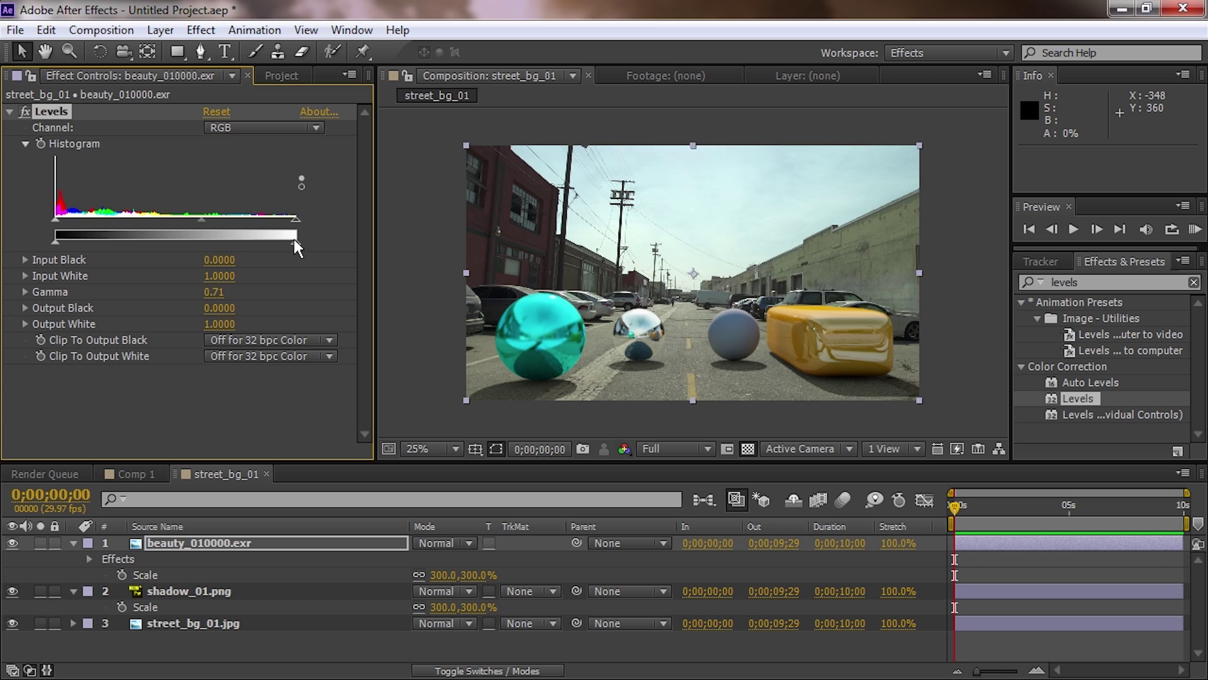
left_click_drag(294, 242, 289, 242)
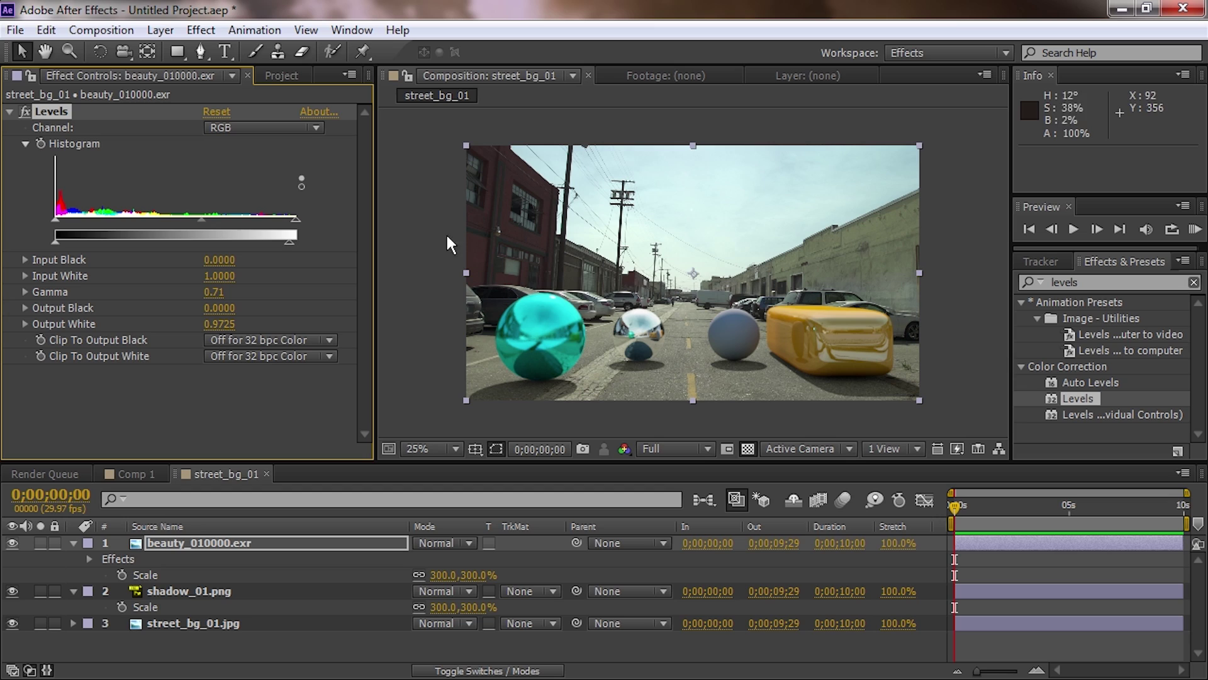
left_click_drag(284, 243, 278, 242)
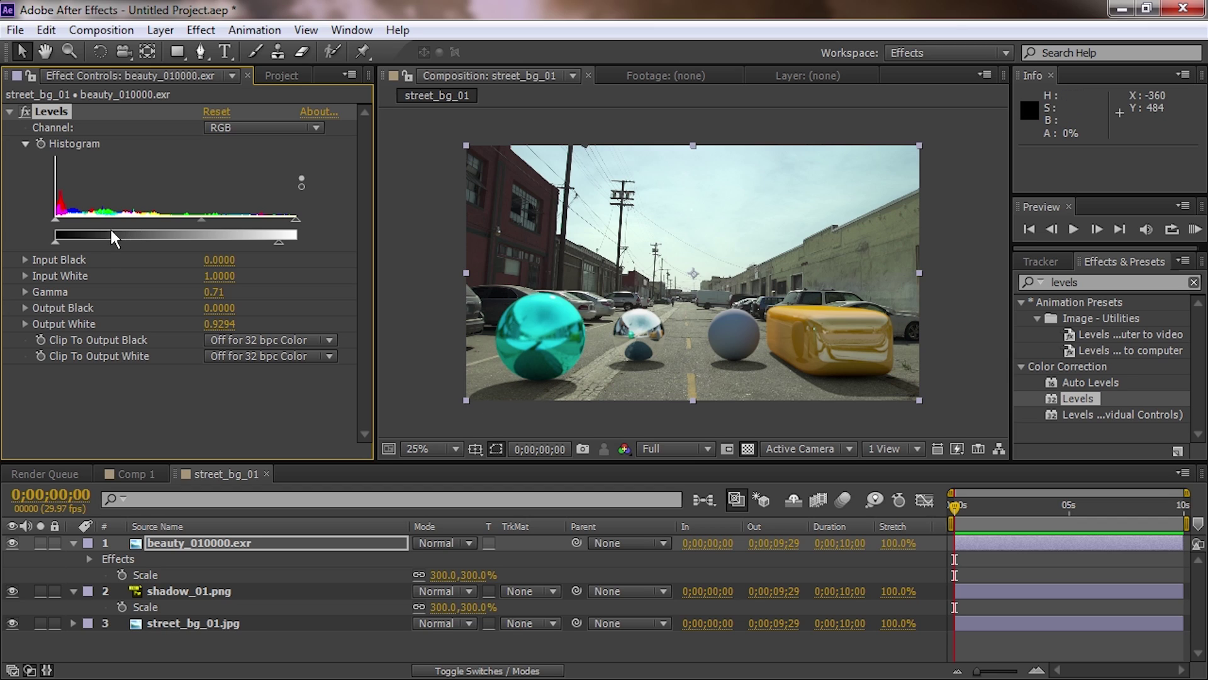
left_click_drag(62, 240, 43, 238)
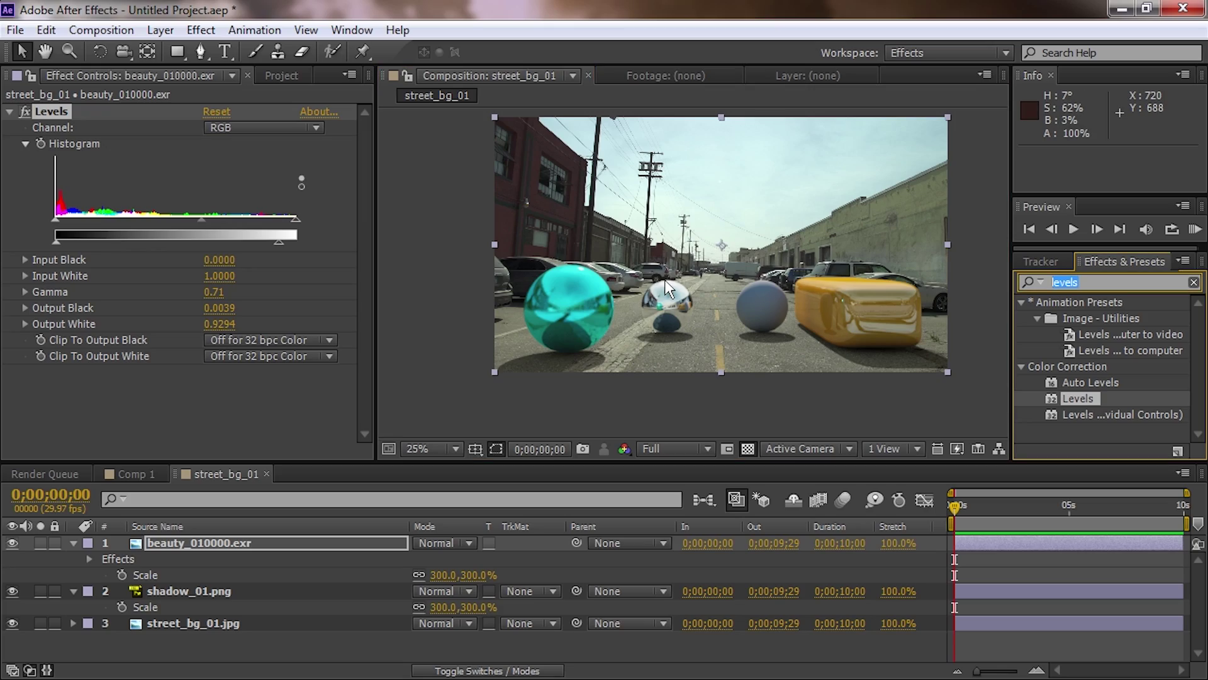
Step: Search Effects & Presets for 'hue'
type("hue")
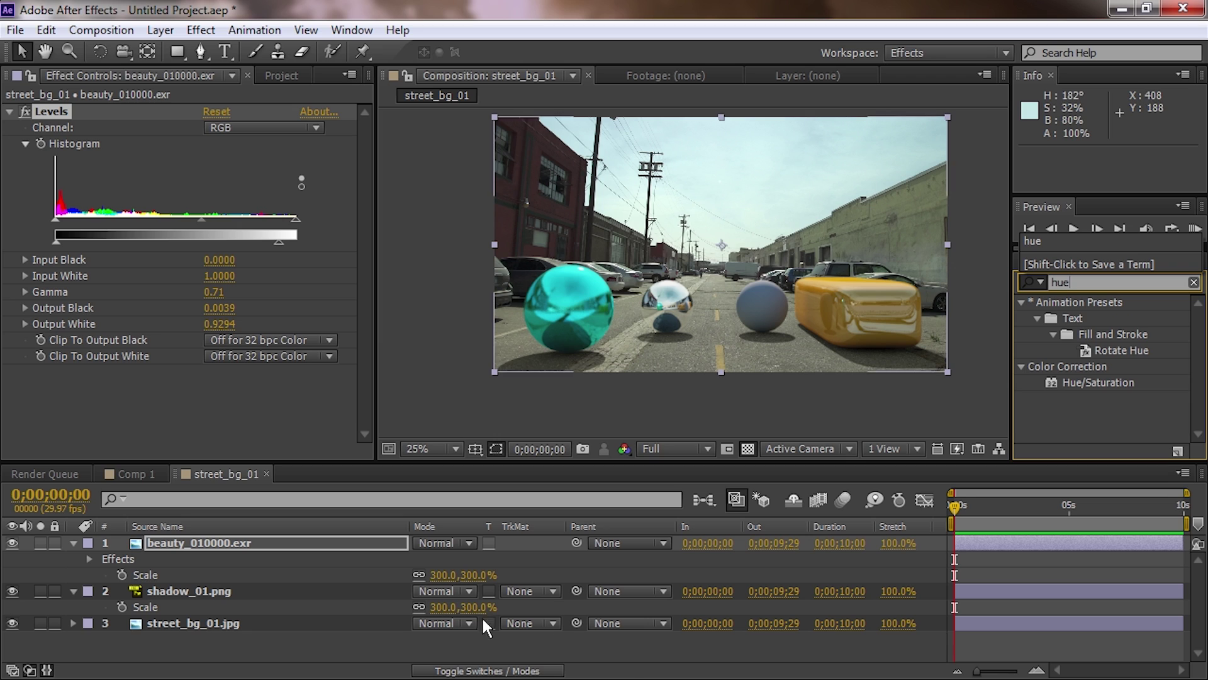
Step: Add Hue/Saturation to the beauty layer with Master Saturation -25, comparing against the Levels correction
left_click_drag(1099, 382, 146, 398)
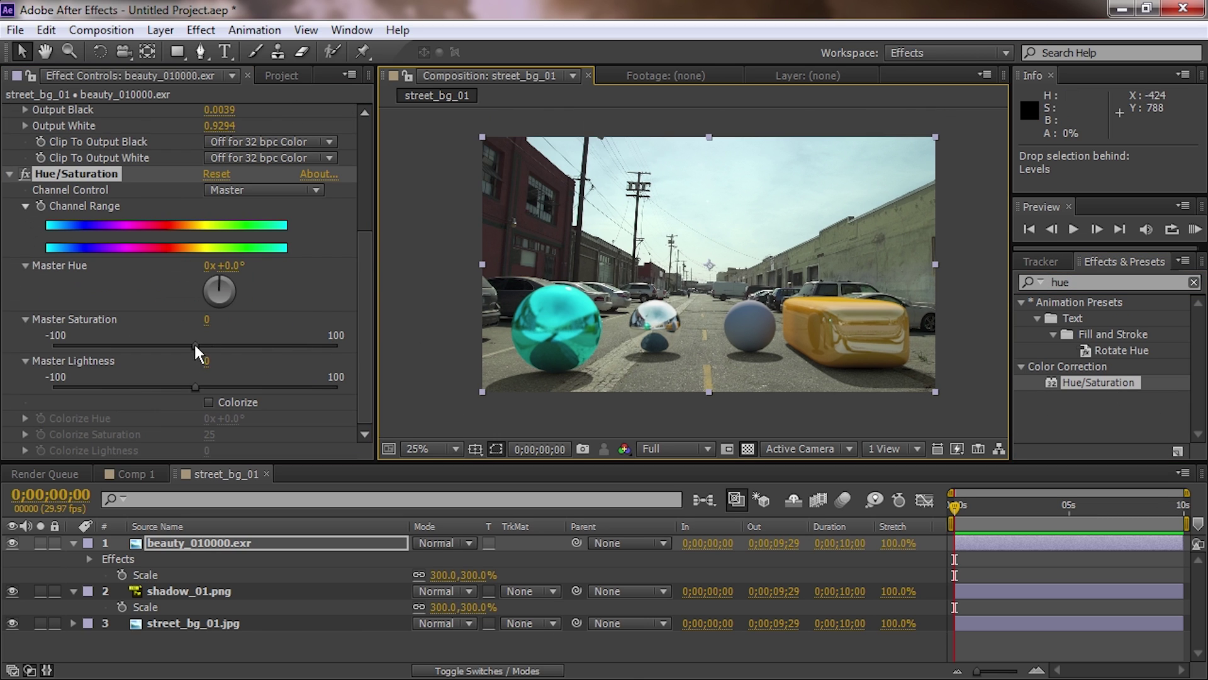
left_click_drag(194, 345, 152, 346)
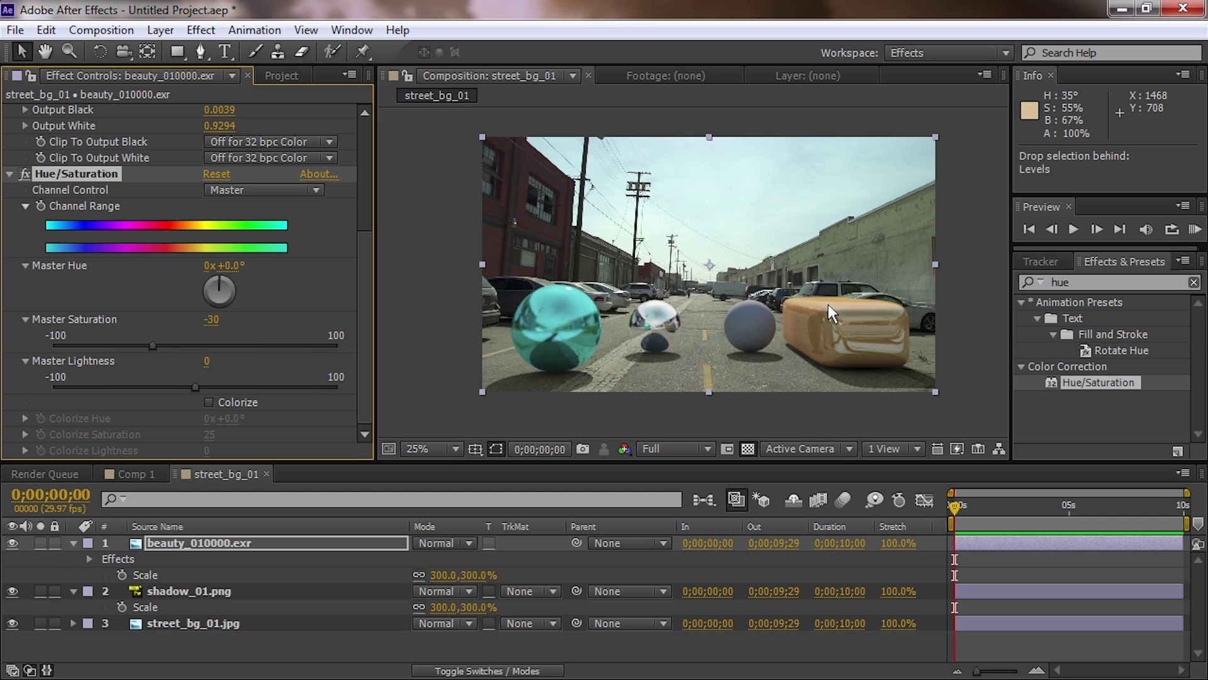
key("ctrl+z")
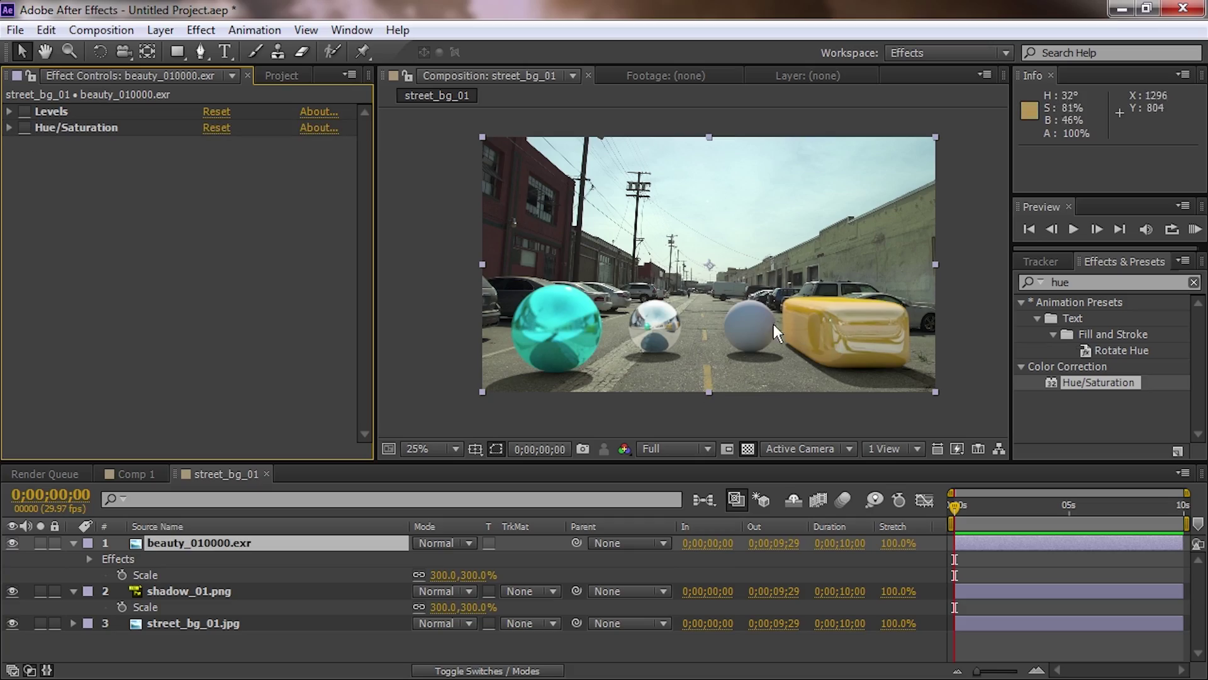
left_click(25, 112)
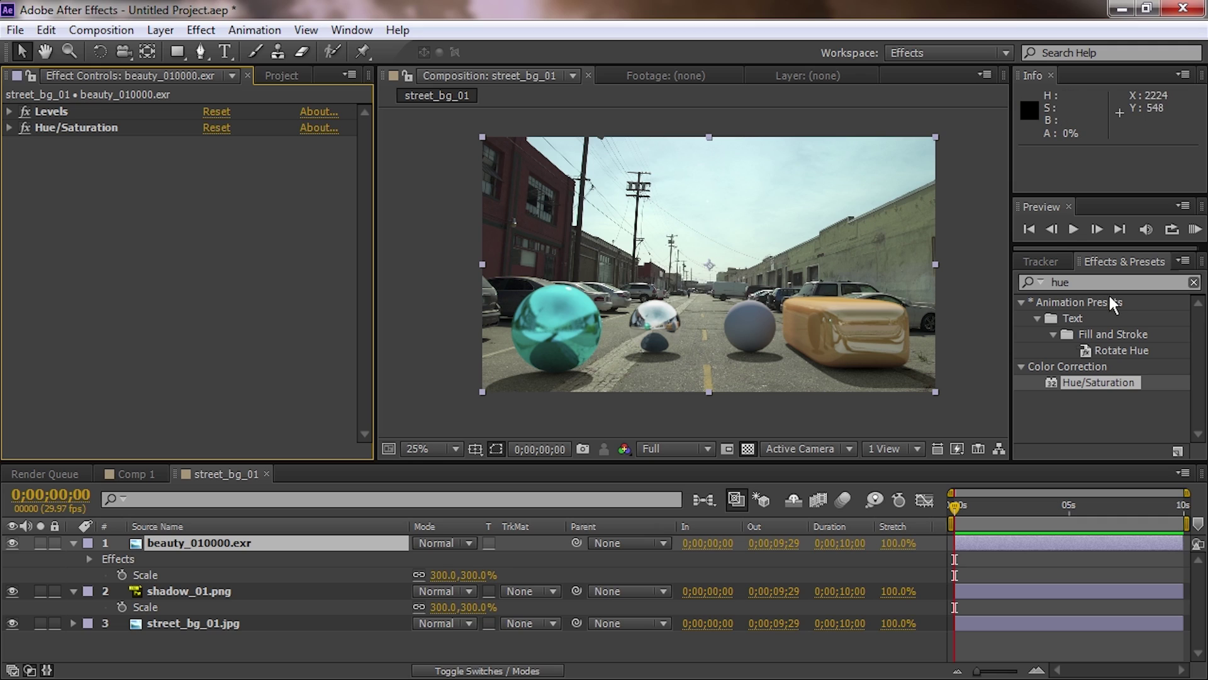
key("ctrl+5")
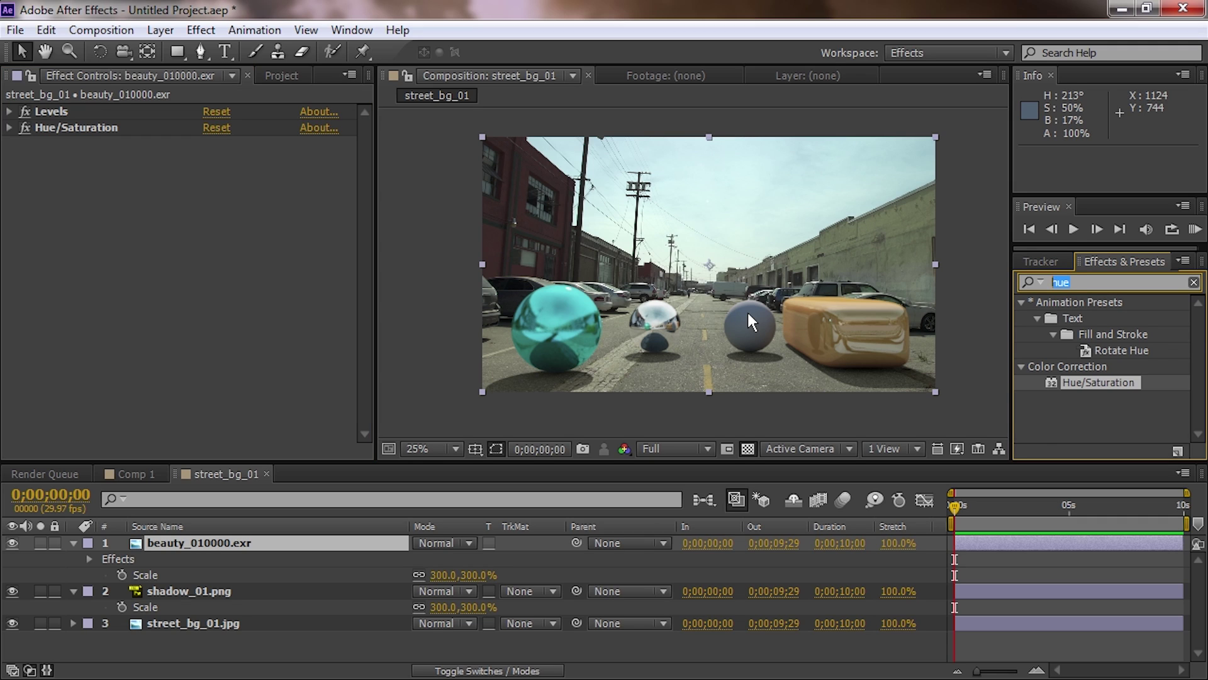
Step: Apply Fast Blur with Blurriness 1.0 to the beauty render after inspecting the photo's softness
type("blur")
left_click_drag(1199, 327, 1202, 415)
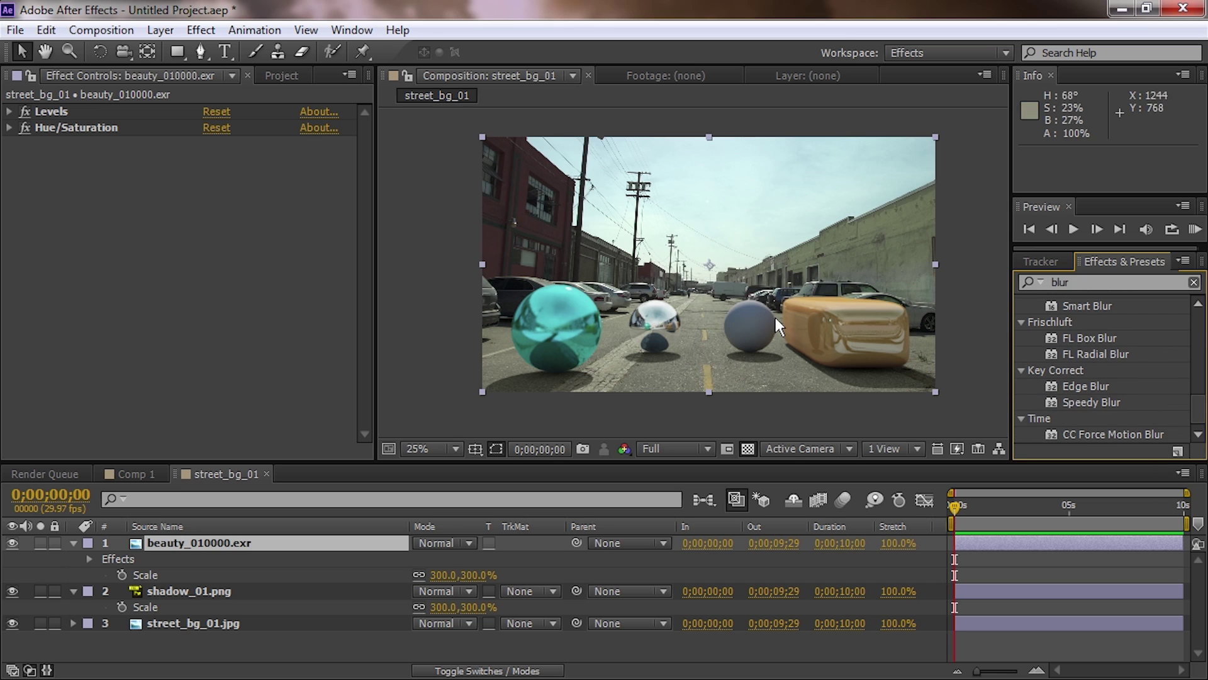
scroll(866, 280, "up", 3)
scroll(868, 282, "down", 1)
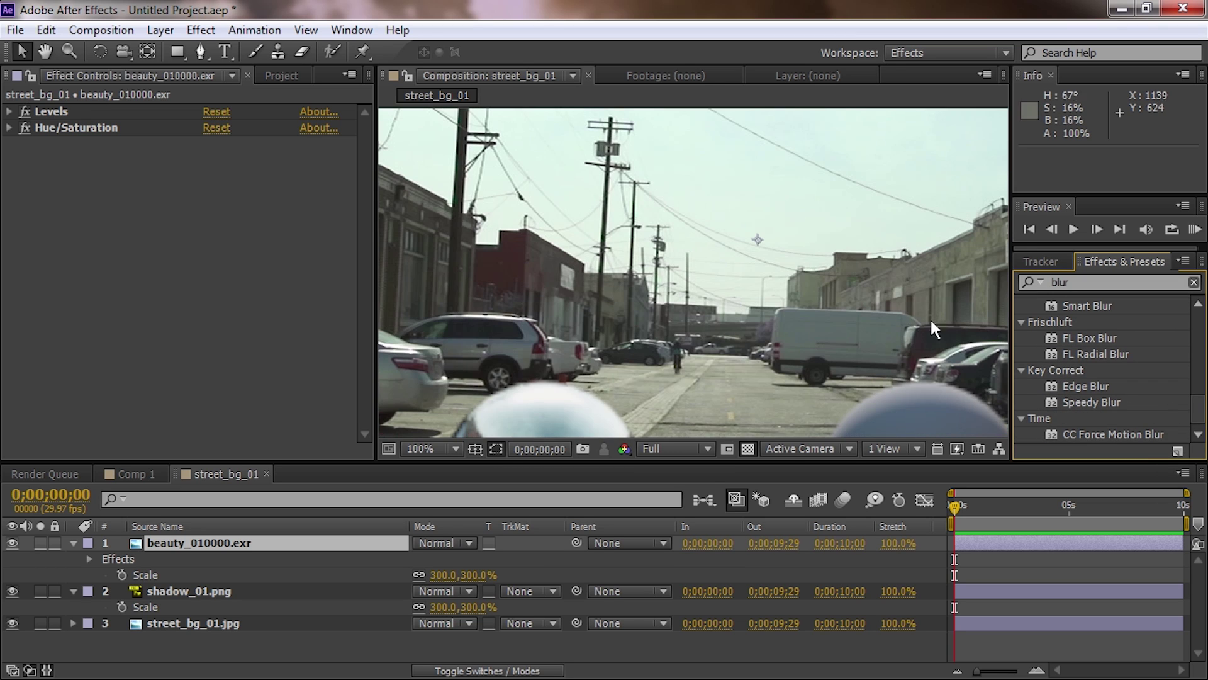
left_click_drag(950, 335, 666, 353)
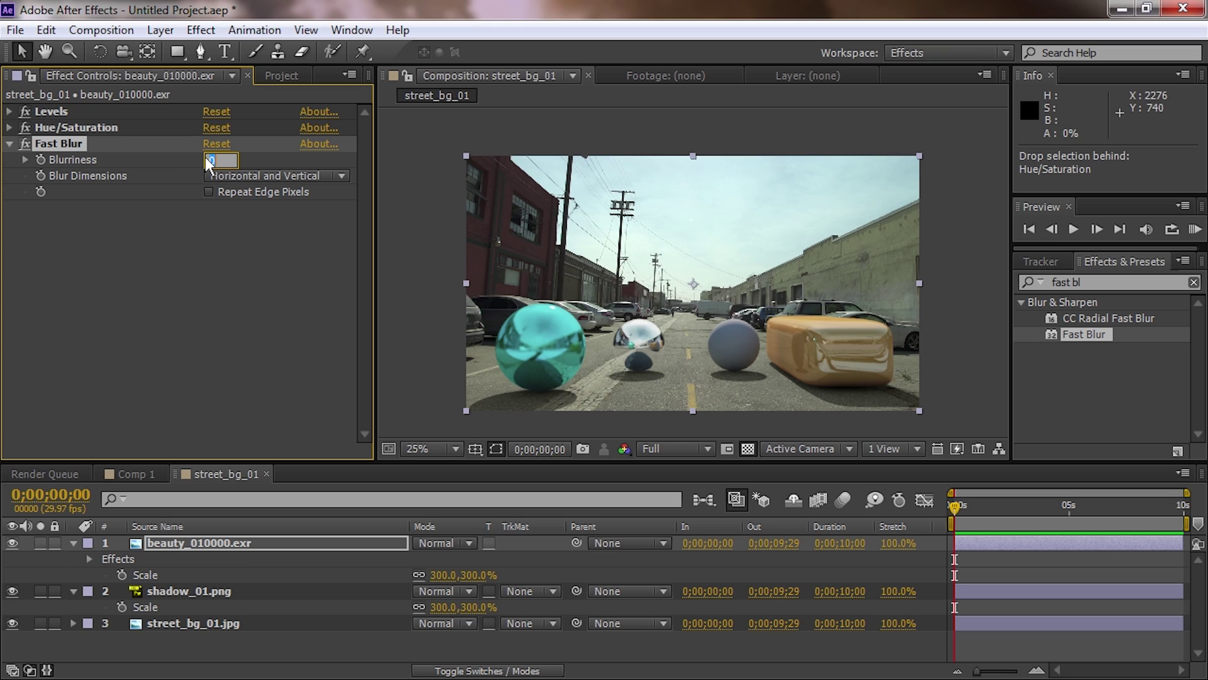
type("1")
key("Return")
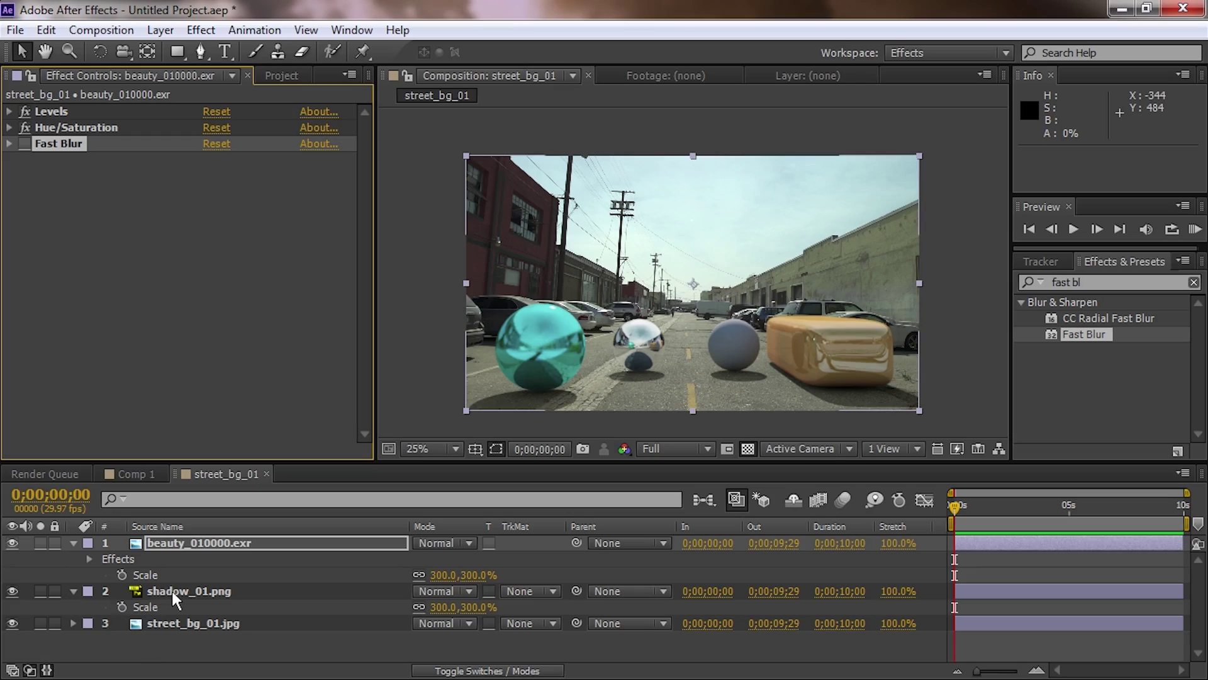
left_click(172, 591)
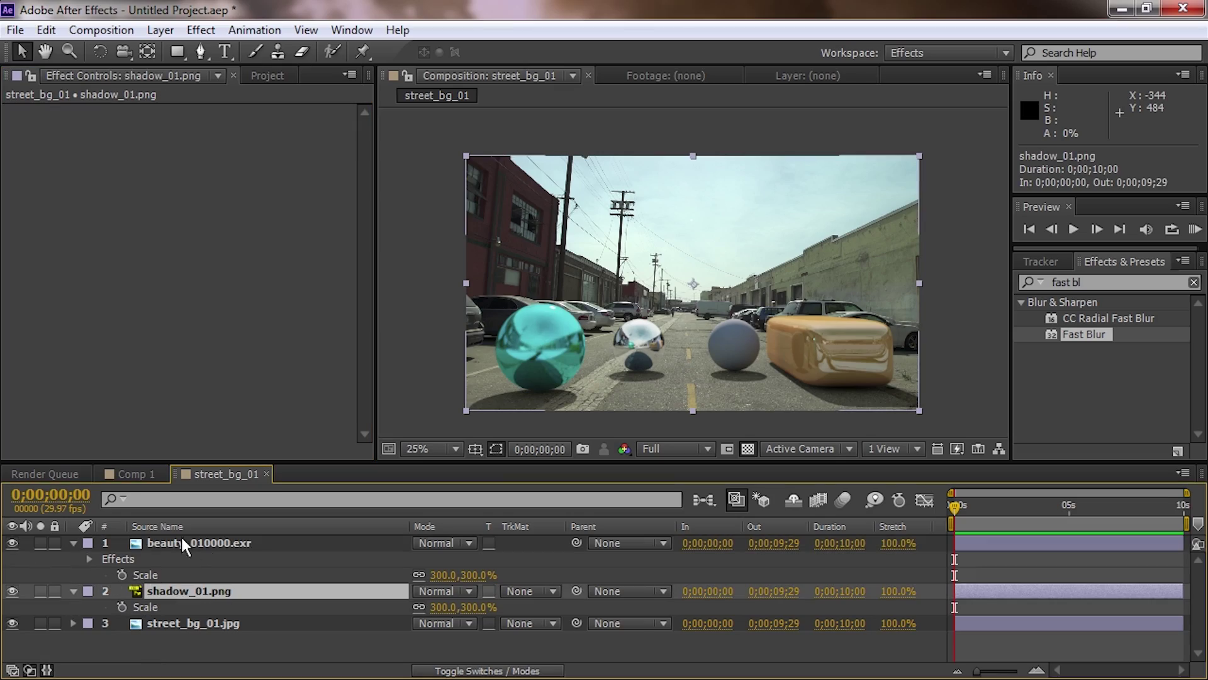
Step: Open the Interpret Footage settings for shadow_01.png in the Project panel
left_click(267, 75)
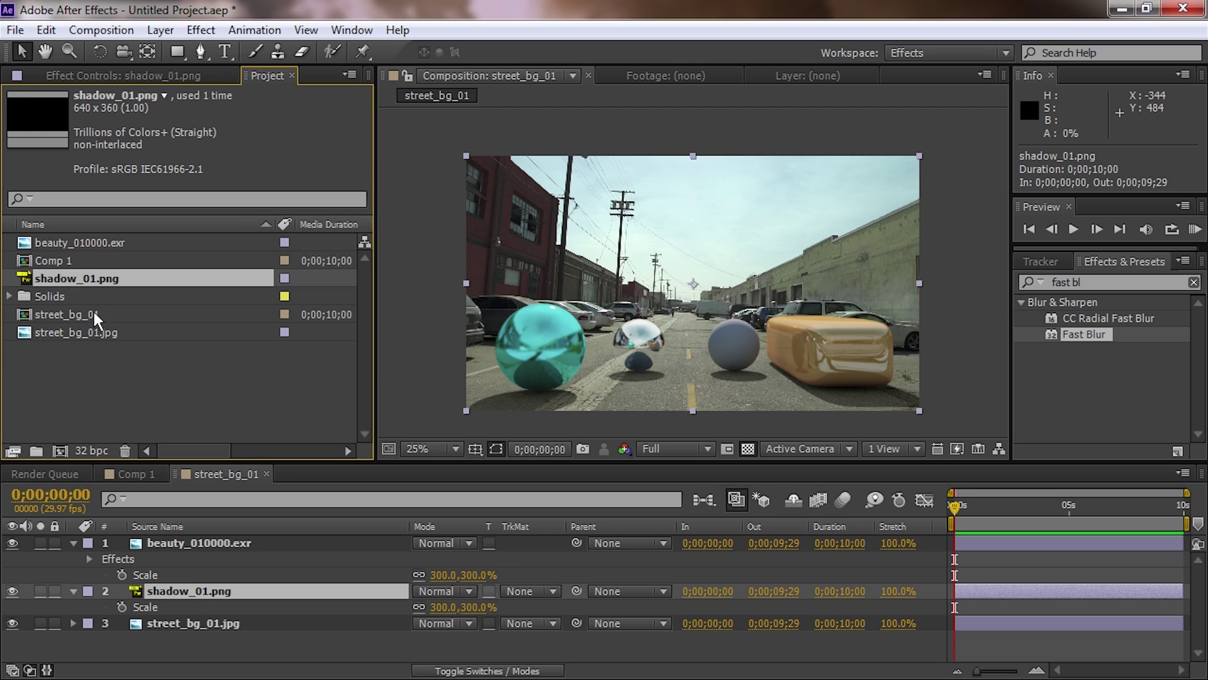
right_click(50, 284)
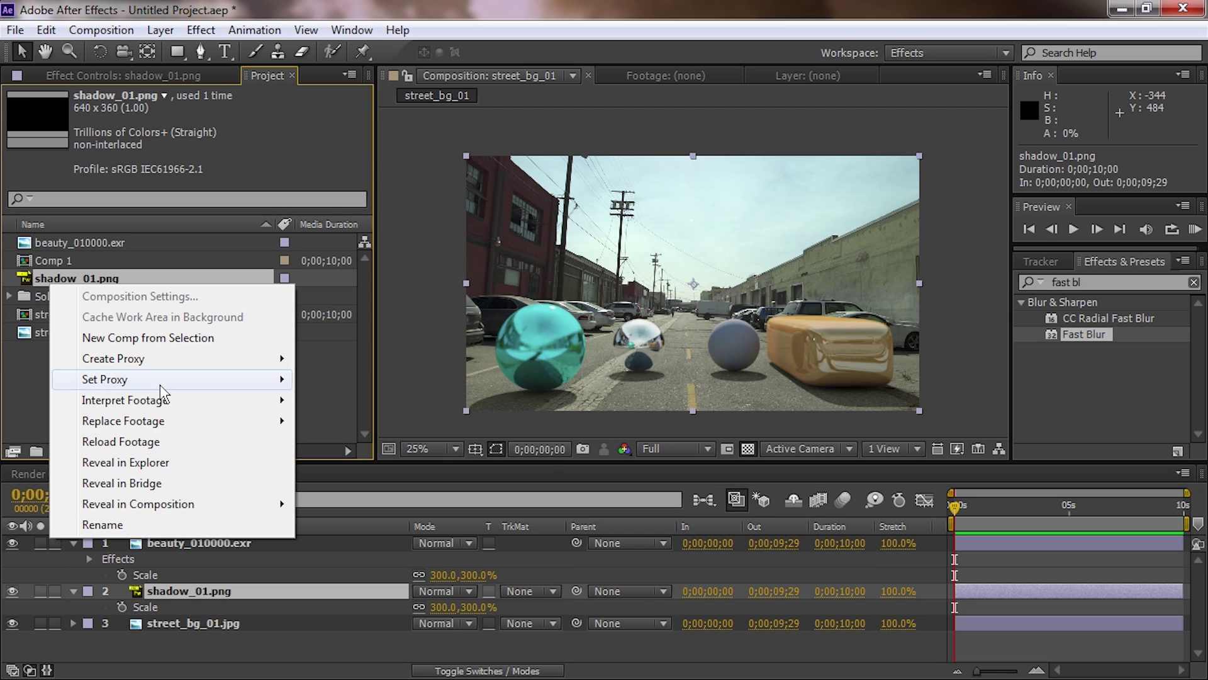
mouse_move(125, 401)
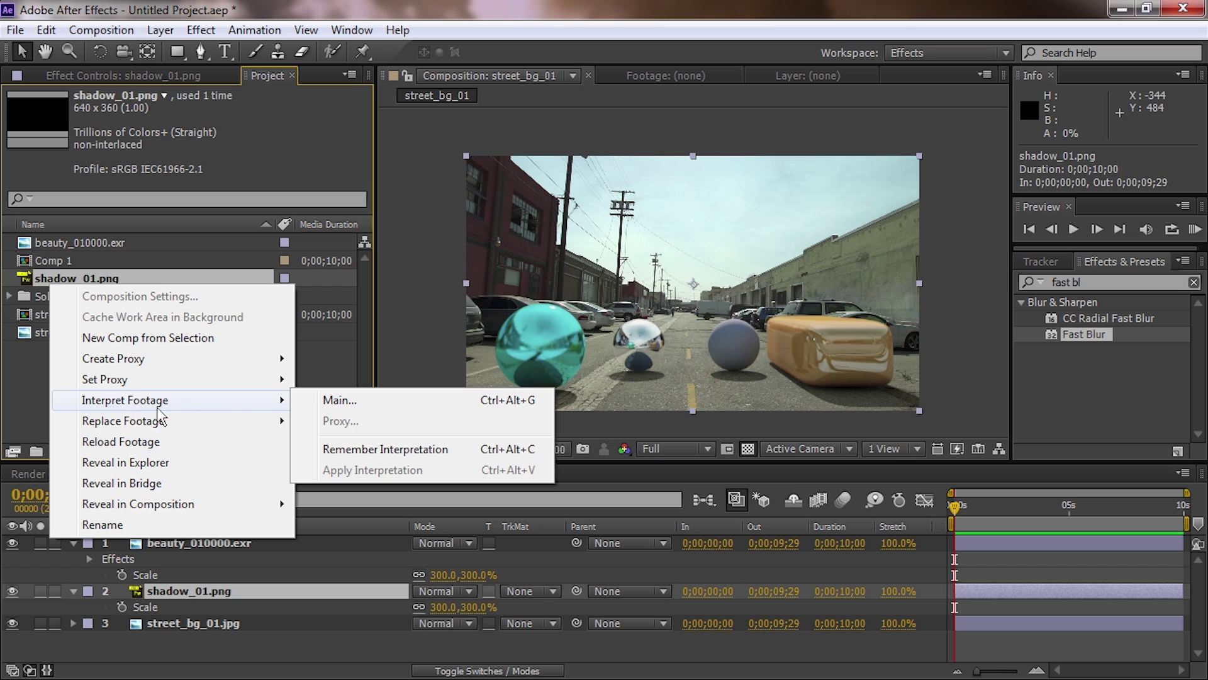
left_click(349, 400)
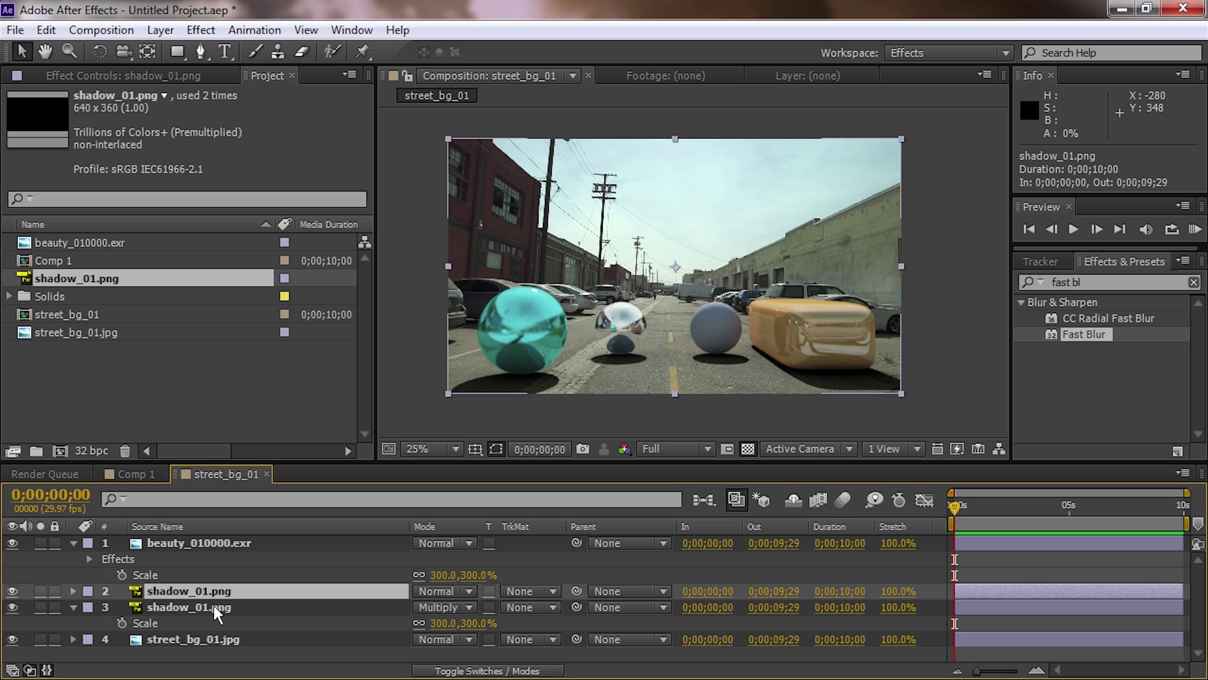
Step: Set the upper shadow_01.png copy to Add blending and desaturate it to -38
left_click(216, 608)
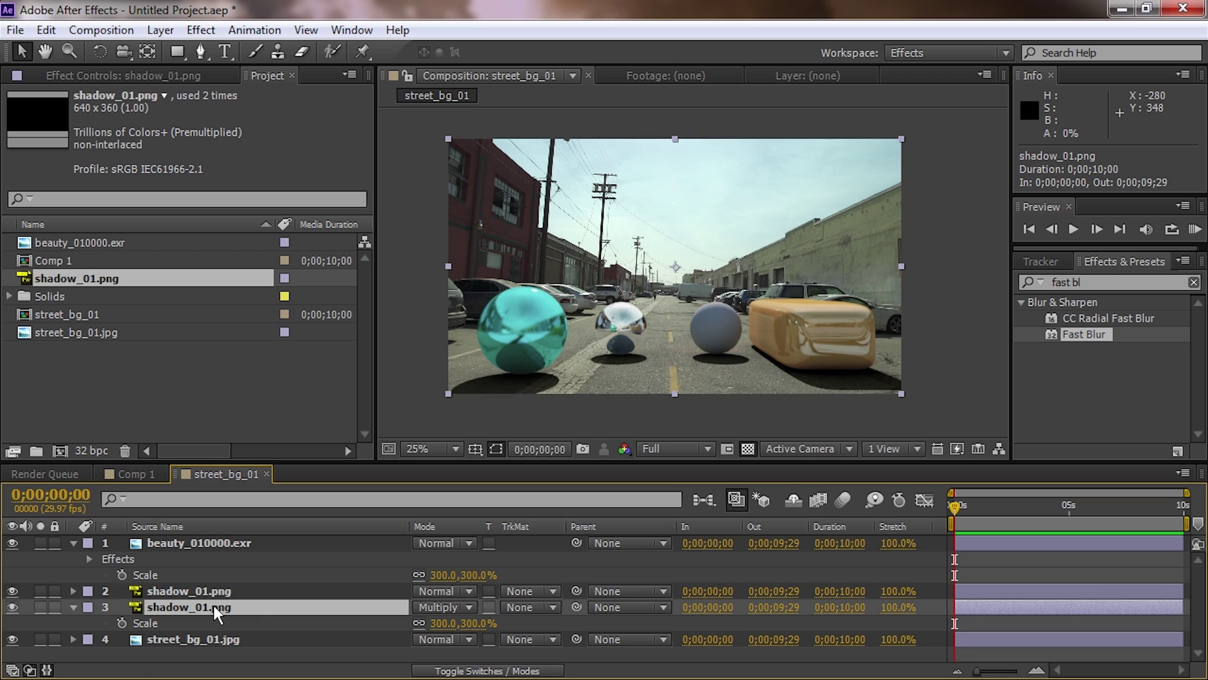
left_click(469, 597)
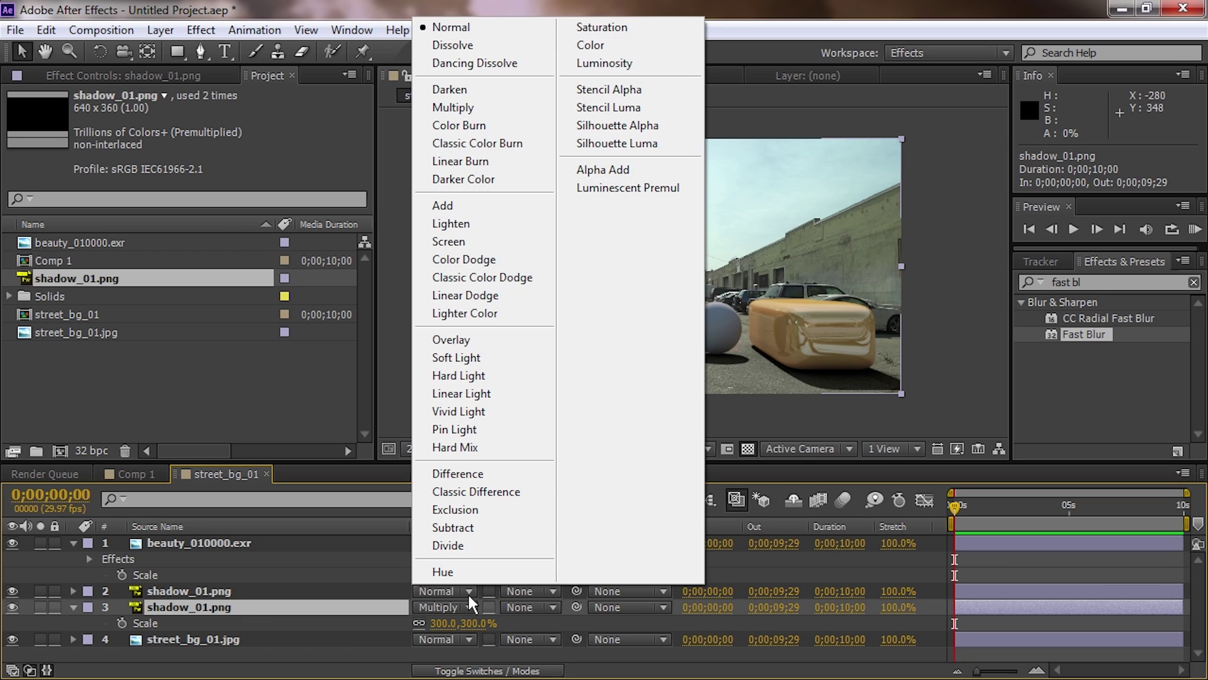
left_click(460, 205)
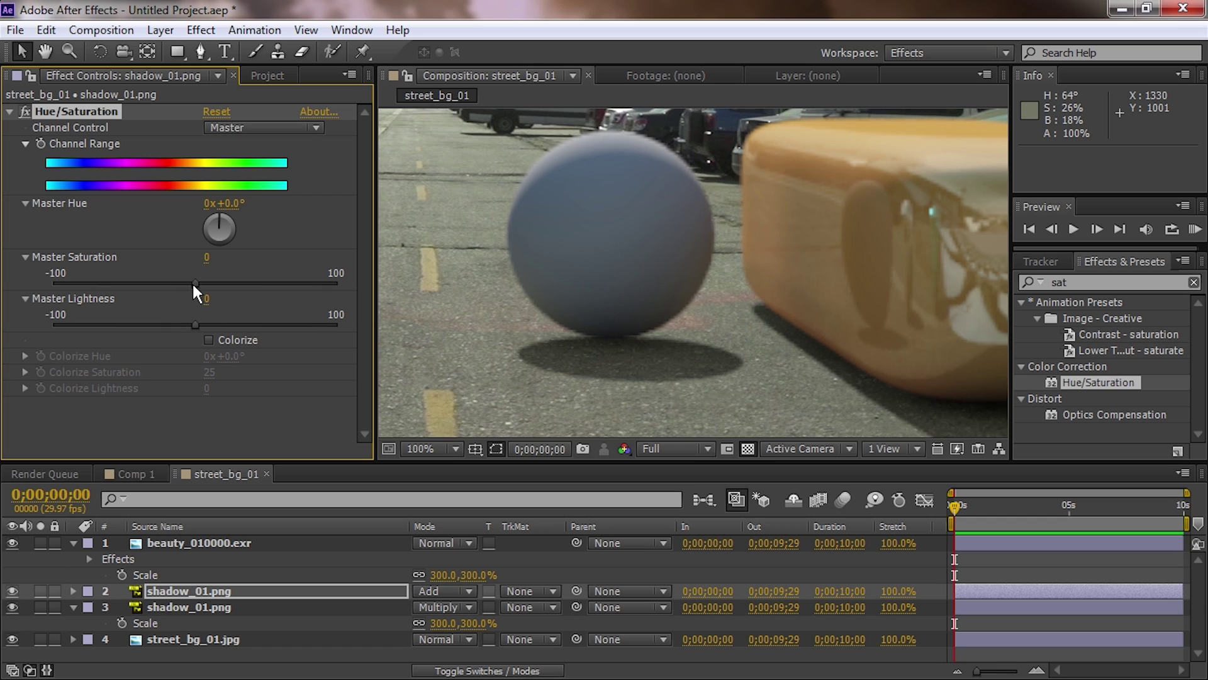
left_click_drag(194, 283, 146, 293)
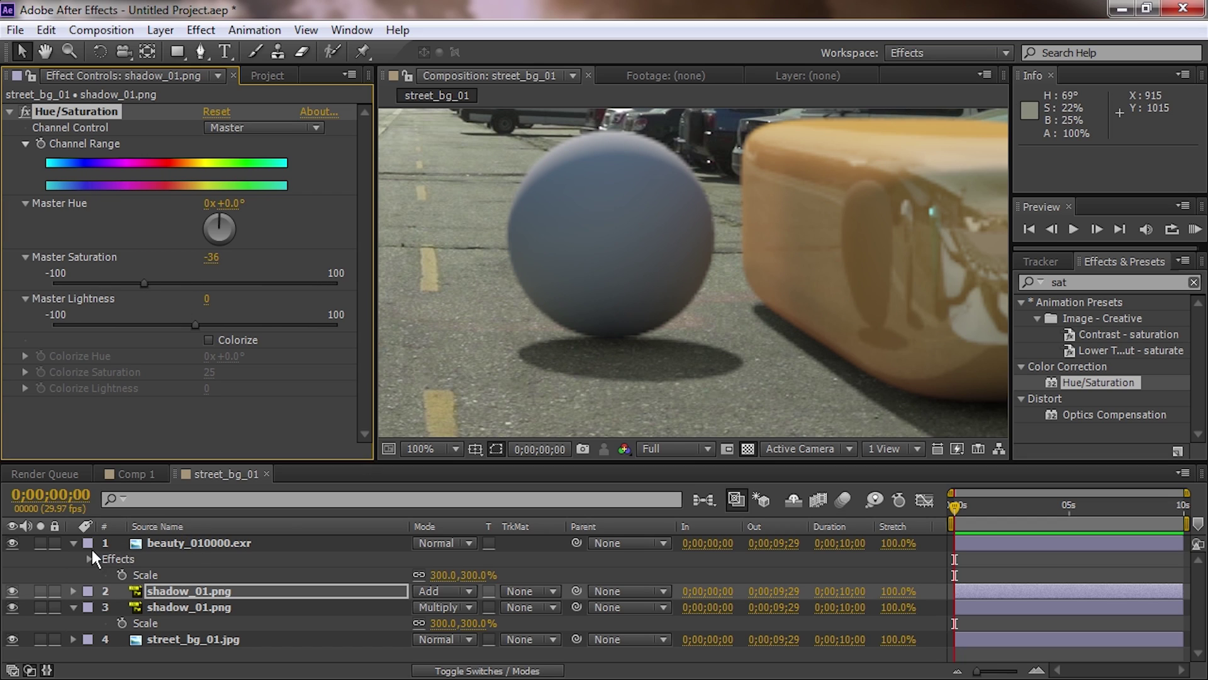
left_click(139, 283)
scroll(570, 413, "down", 2)
Step: Apply a Levels effect to the Multiply shadow_01.png copy layer
left_click(193, 608)
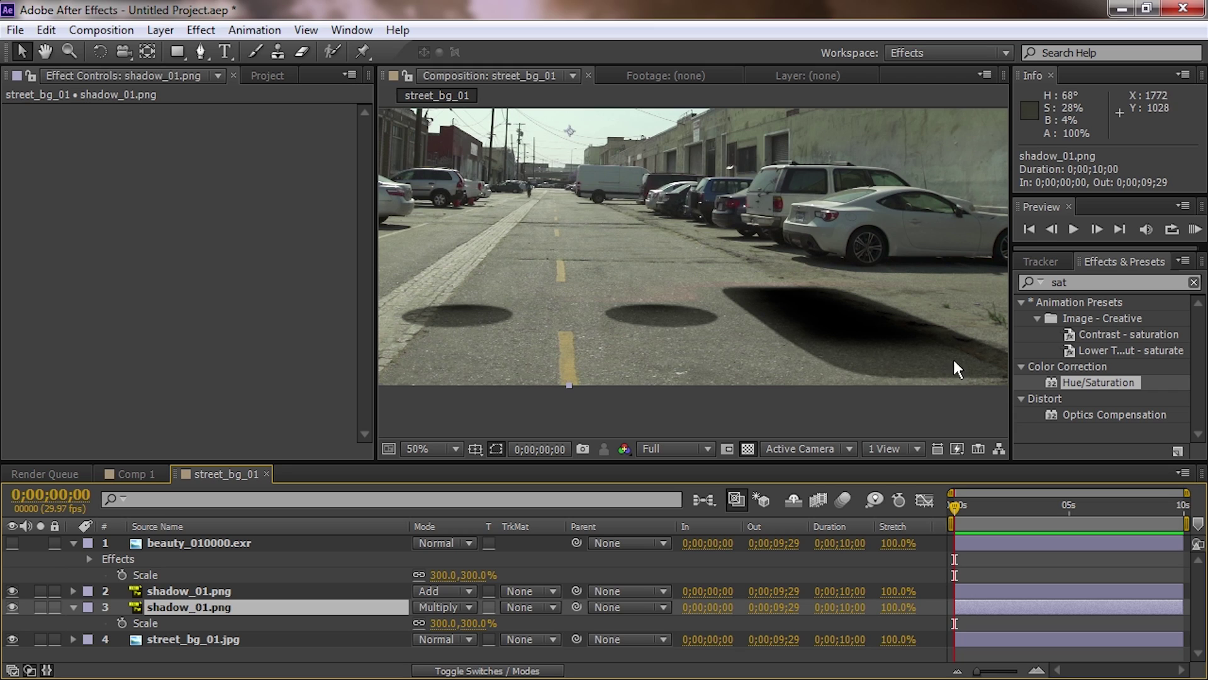
key("ctrl+5")
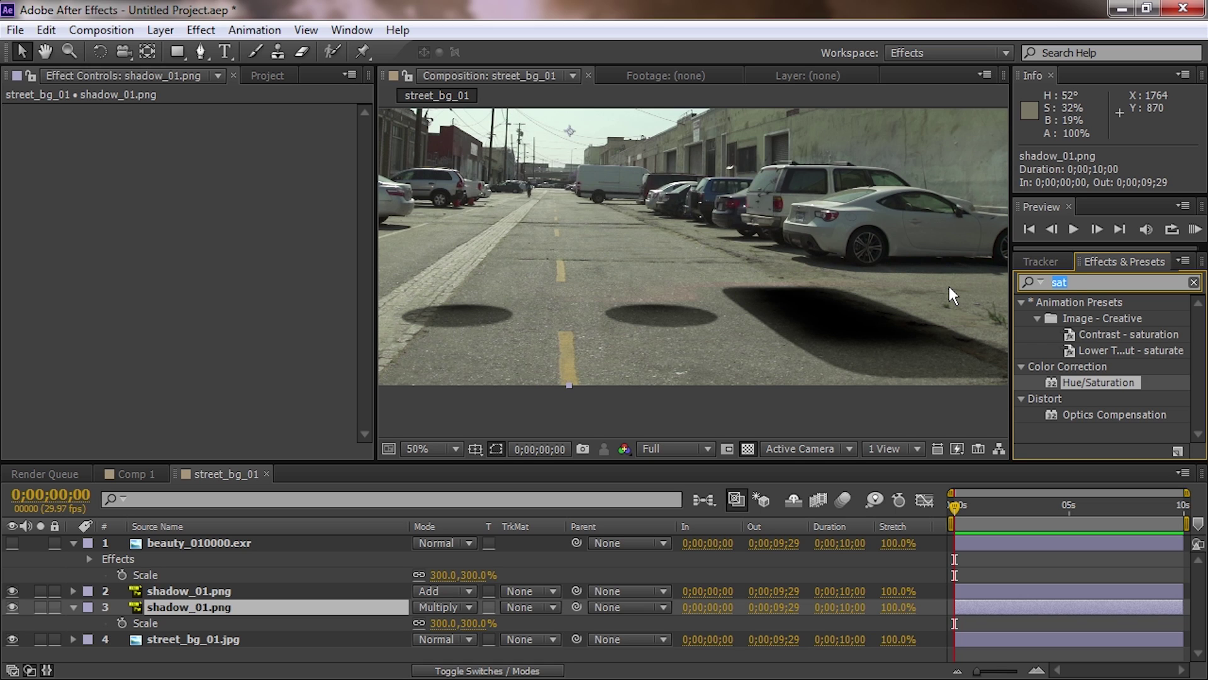
type("levels")
left_click_drag(1070, 399, 161, 604)
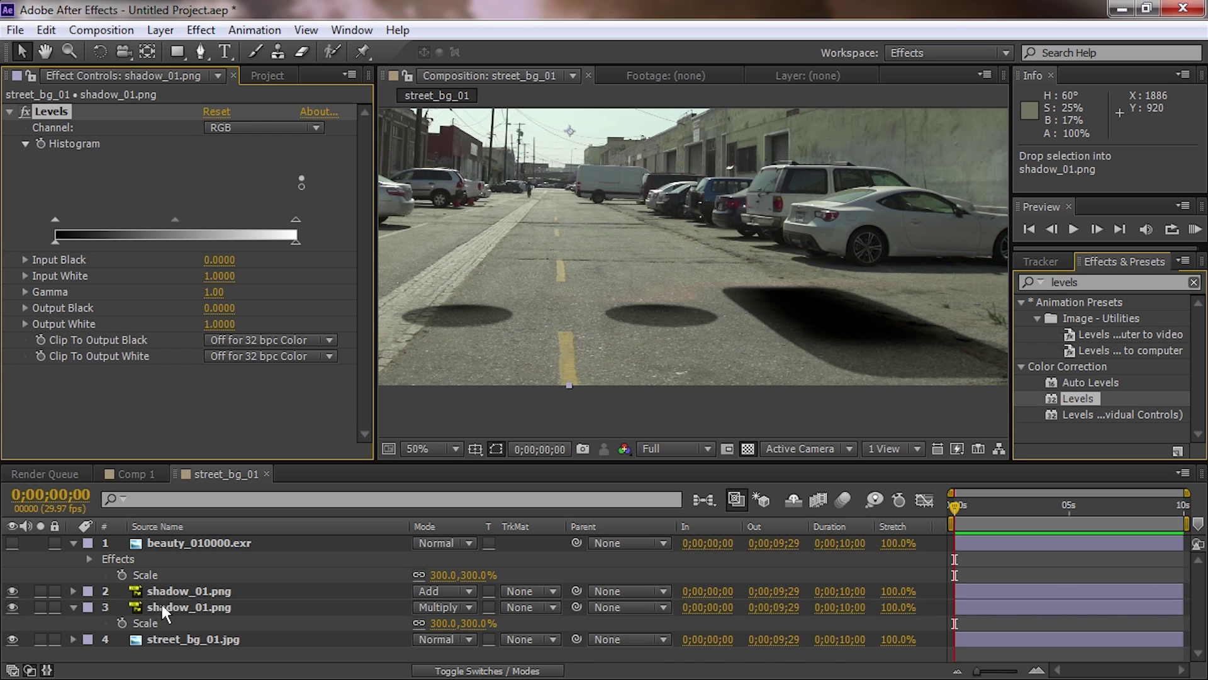
Step: Switch Levels to the Alpha channel and set Alpha Gamma to 1.55 to deepen the shadows
left_click(265, 127)
left_click(254, 231)
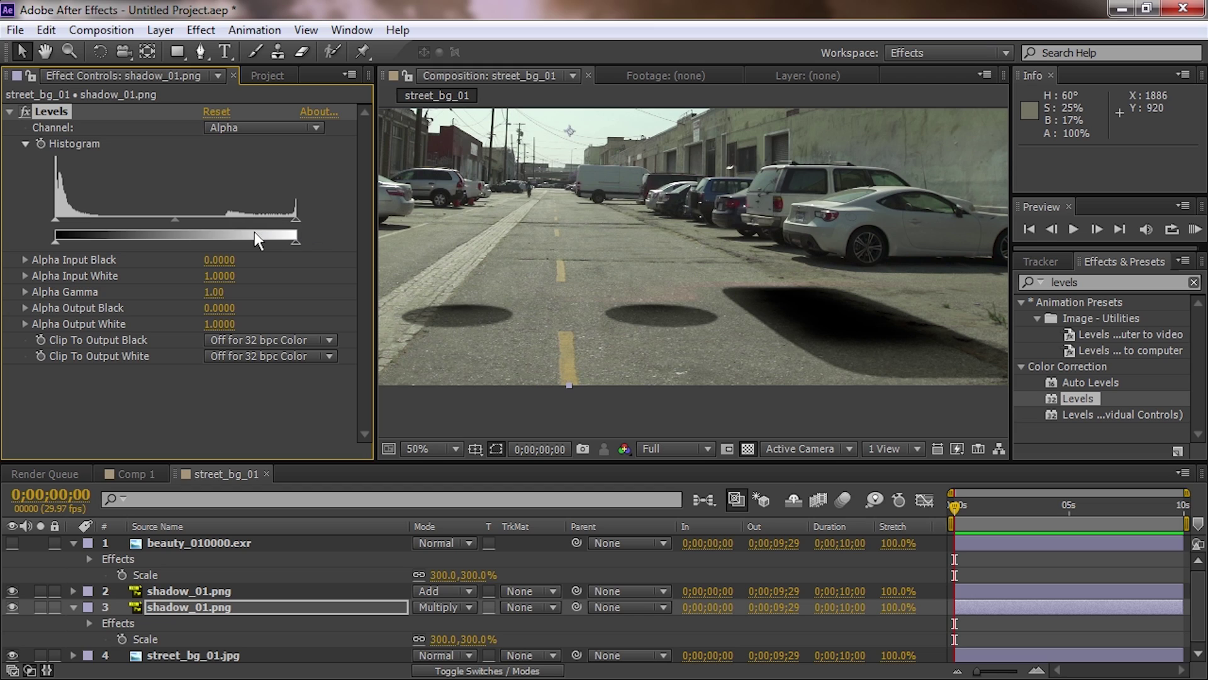
left_click_drag(287, 213, 351, 236)
left_click_drag(177, 219, 136, 237)
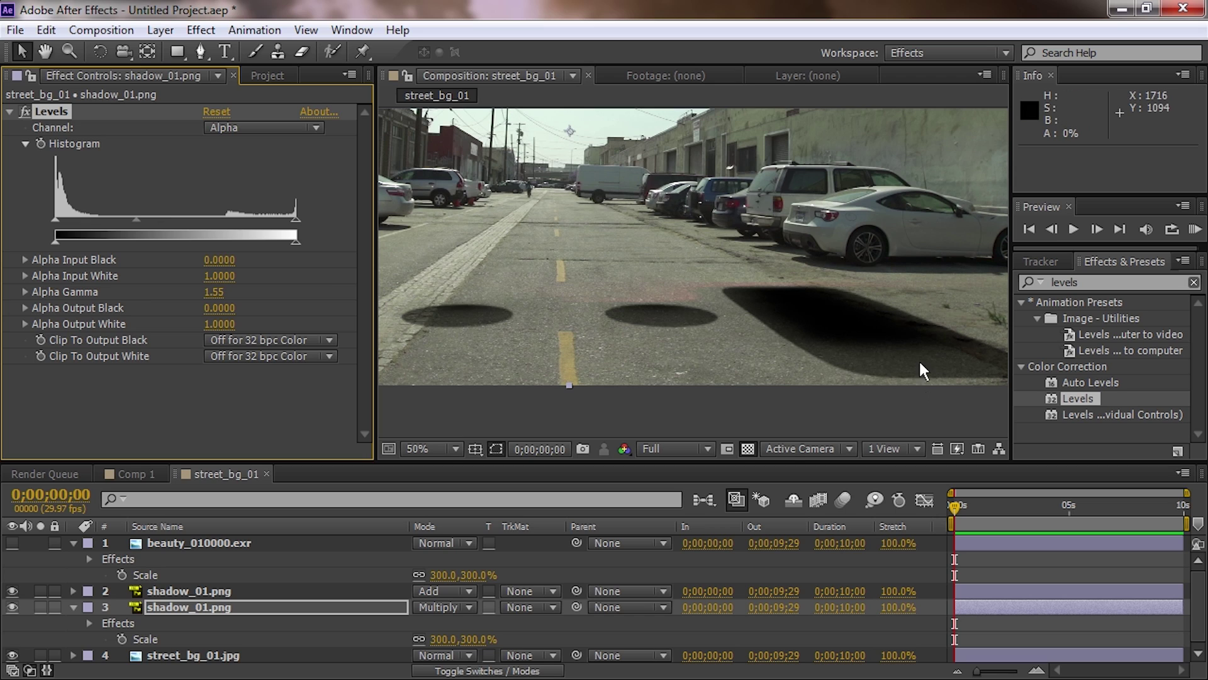